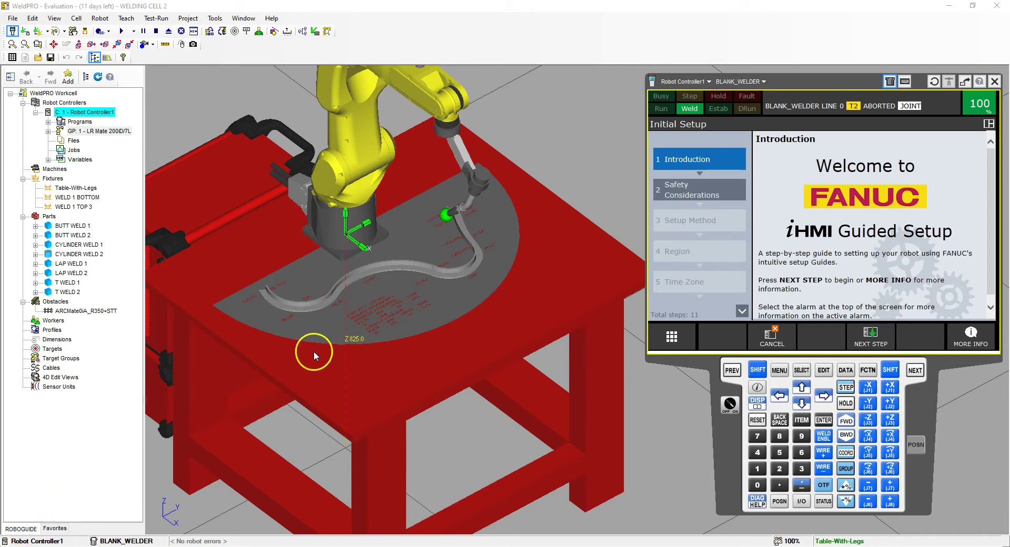
- Open the DATA page, look at the data registers, then return to Weld Procedure 1
left_click(844, 371)
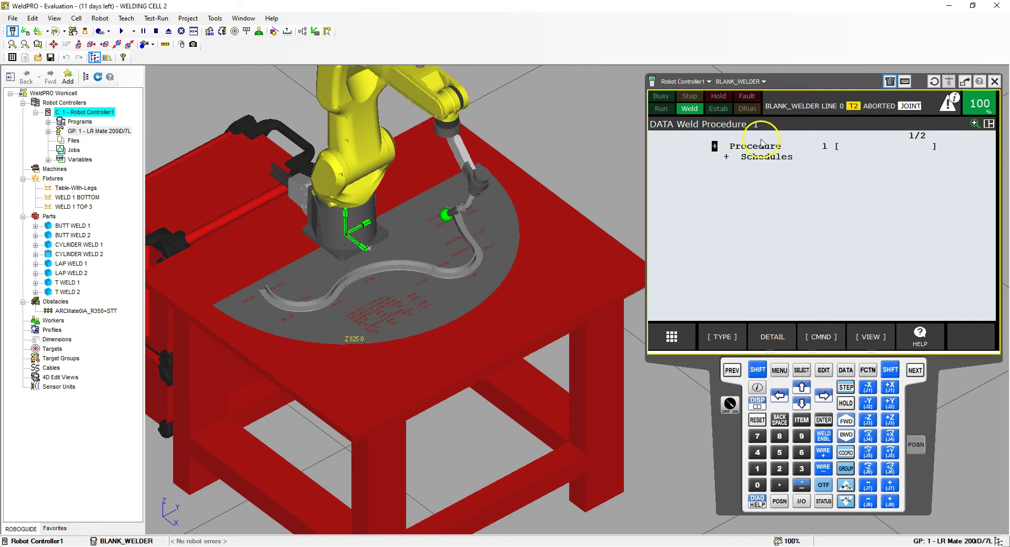
left_click(723, 336)
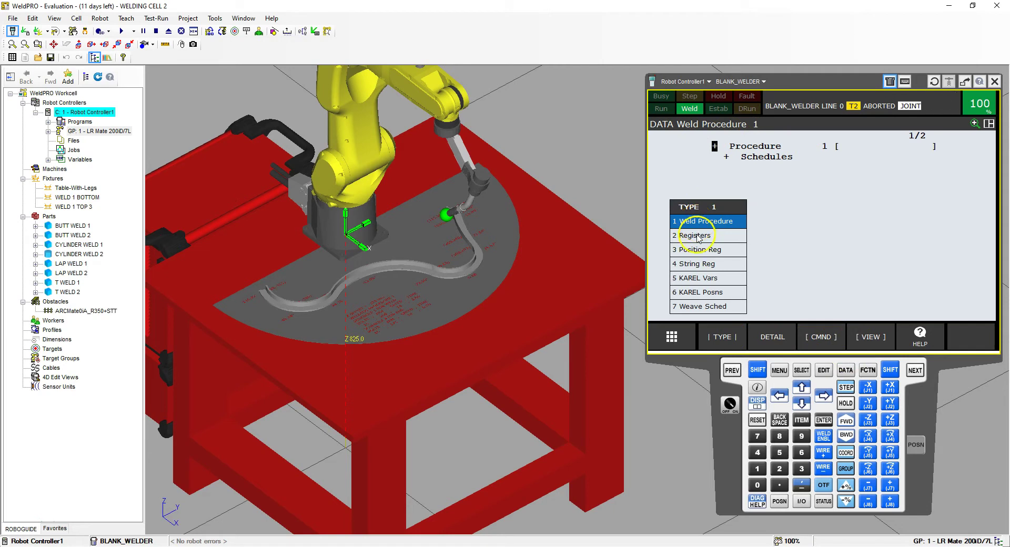
left_click(699, 237)
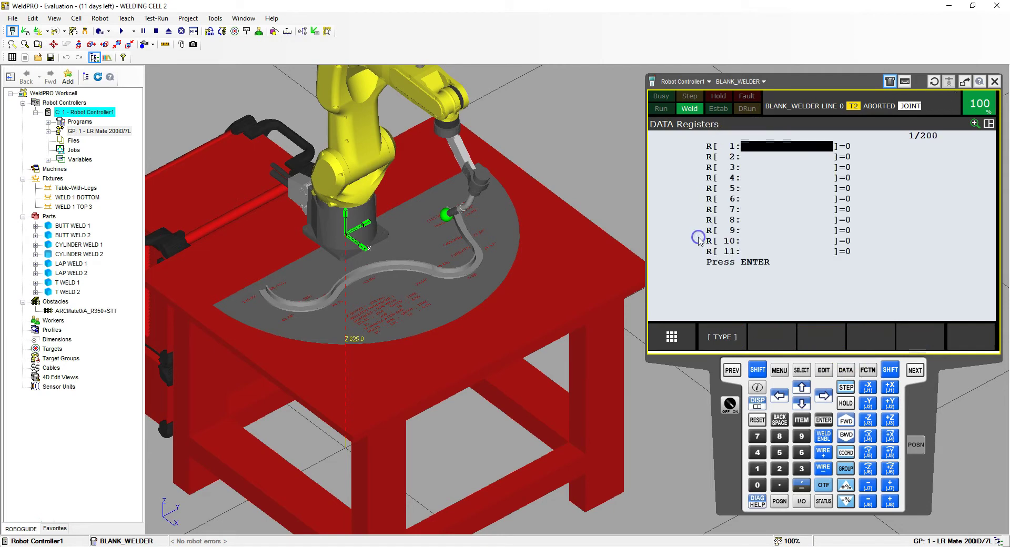
left_click(734, 334)
left_click(706, 222)
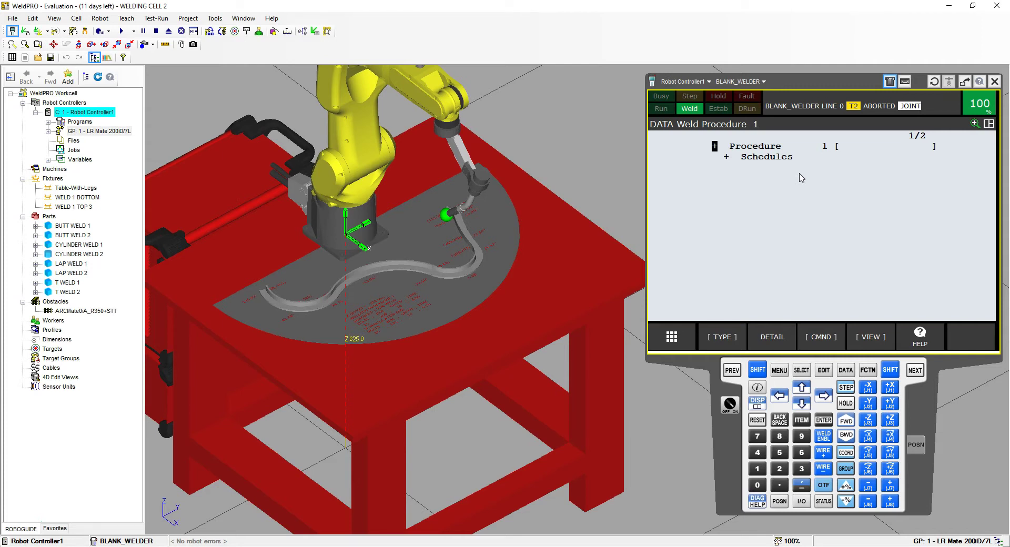
- Show Weld Procedure 1 in its detailed view
left_click(778, 153)
left_click(773, 337)
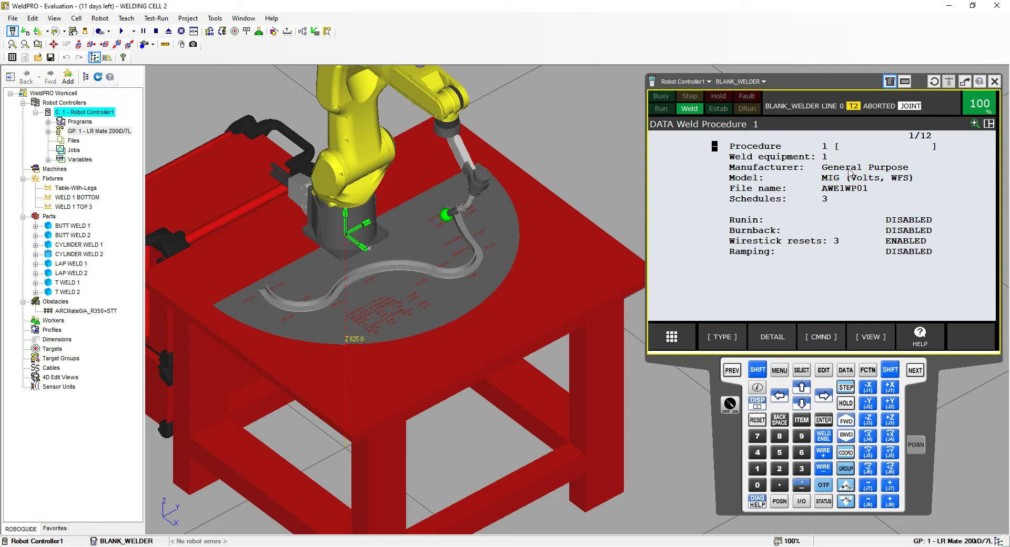
left_click(845, 171)
- Expand Schedules to show Schedules 1–3 at 20.0 volts, 200.0 IPM, 20.0 speed
left_click(802, 404)
left_click(801, 404)
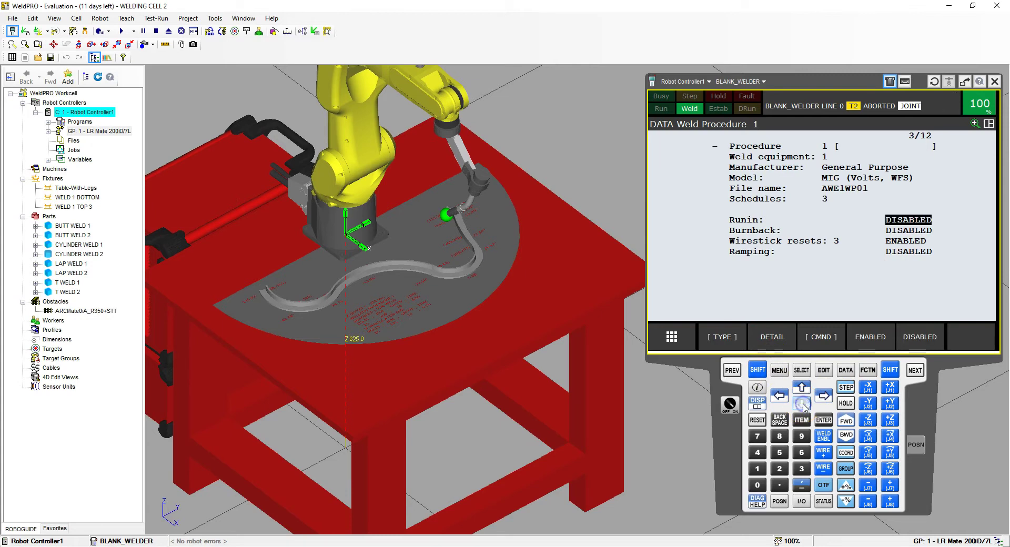
left_click(802, 403)
left_click(802, 403)
left_click(803, 404)
left_click(802, 404)
left_click(802, 404)
left_click(802, 403)
left_click(803, 404)
left_click(802, 404)
left_click(802, 404)
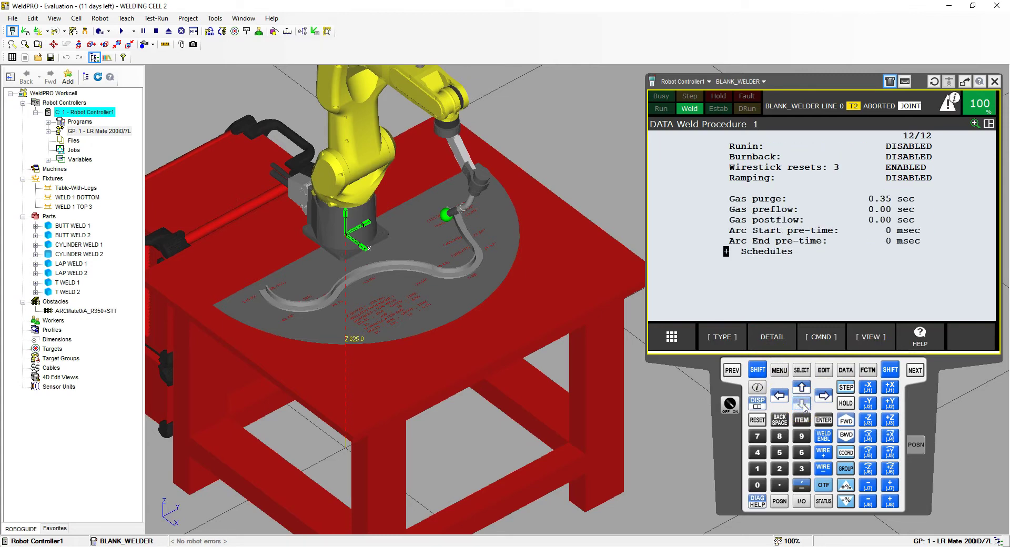
left_click(734, 257)
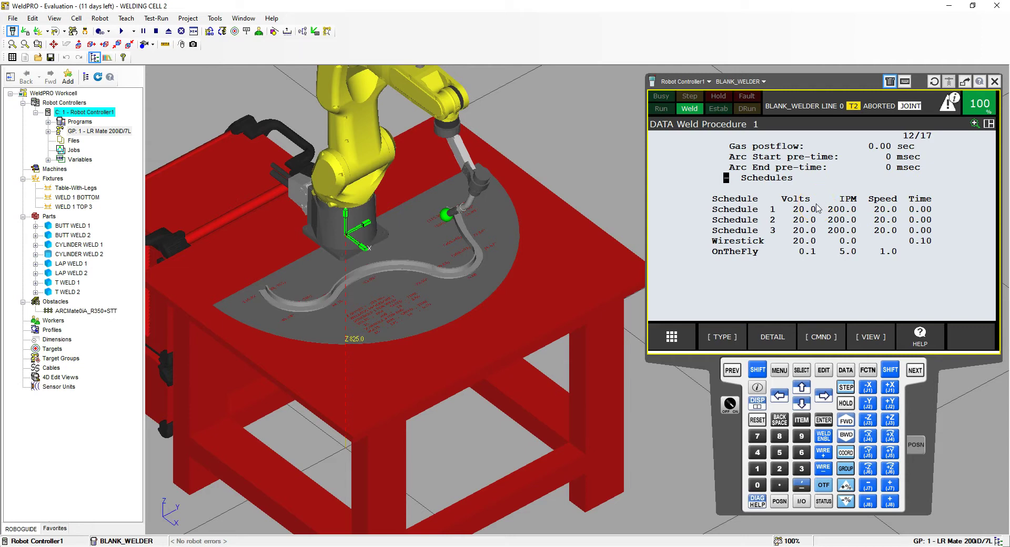
left_click(804, 212)
left_click(804, 207)
left_click(856, 207)
left_click(839, 213)
left_click(930, 190)
- Collapse the Weld Procedure 1 view to its headings with VIEW > Collapse
left_click(373, 295)
left_click(871, 337)
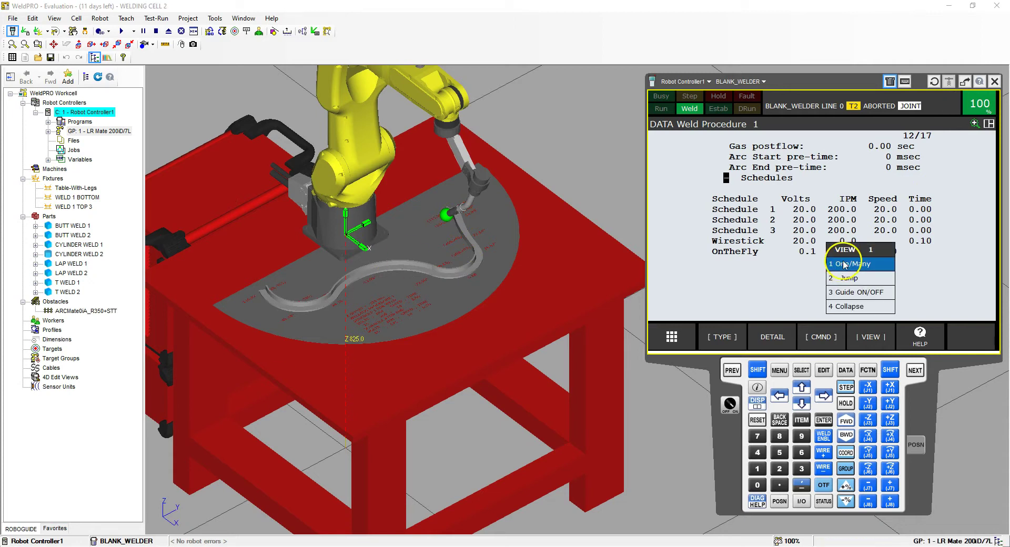
left_click(870, 337)
left_click(881, 345)
left_click(850, 307)
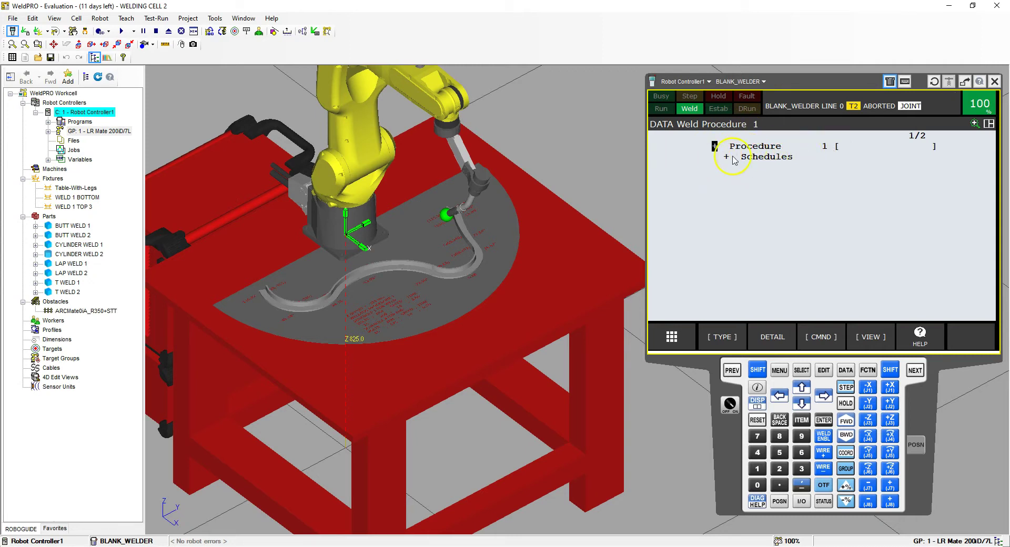
- Expand the Schedules table, then collapse it back to its heading
left_click(726, 157)
left_click(726, 157)
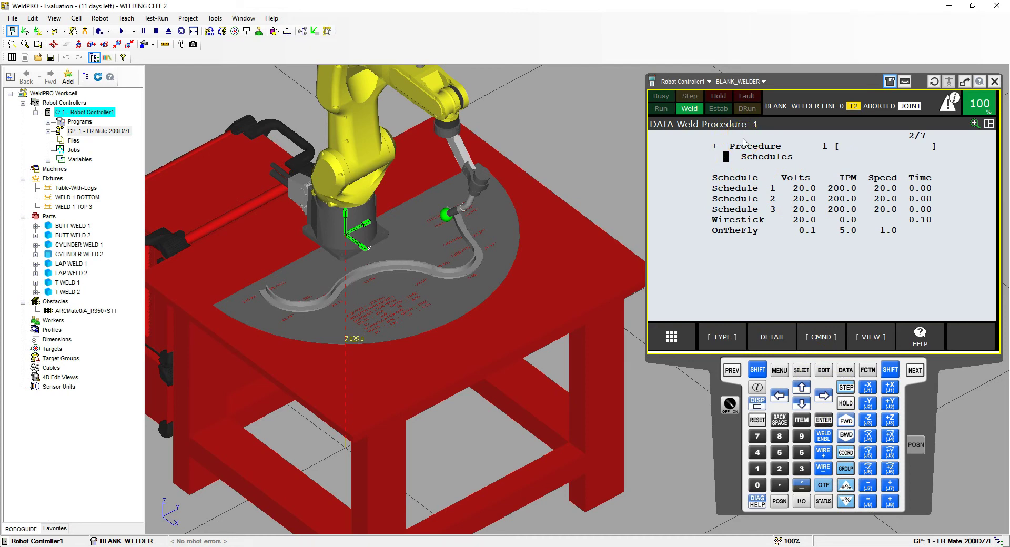
left_click(824, 150)
left_click(765, 193)
left_click(798, 197)
left_click(847, 184)
key("Return")
key("Up")
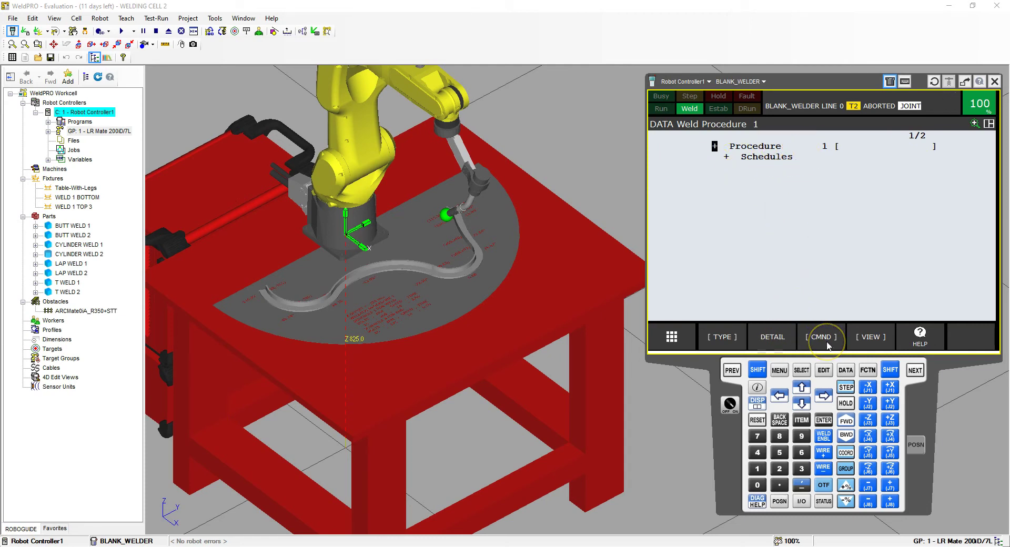
- Create Weld Procedure 2 via CMND > Create WP and launch its setup guide
left_click(826, 339)
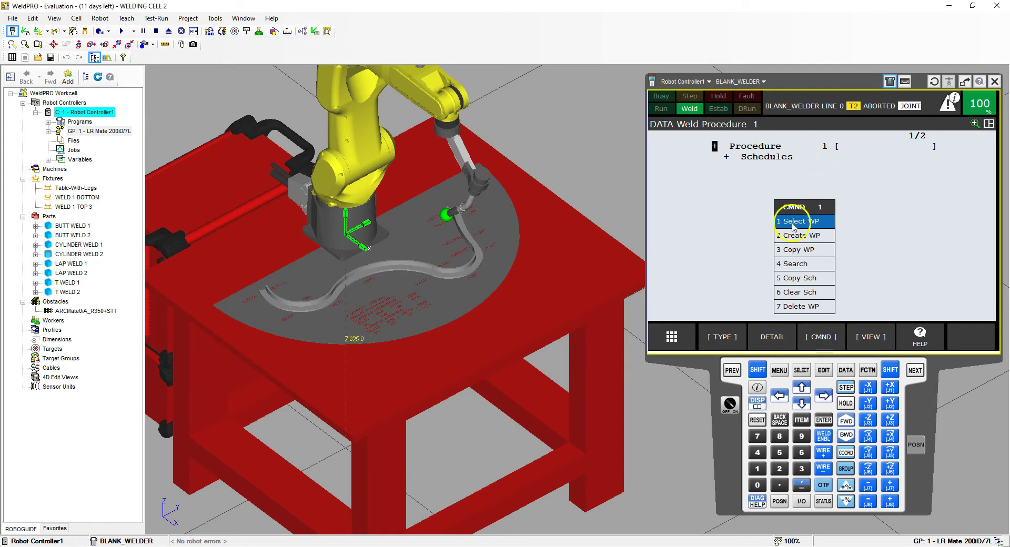
left_click(808, 238)
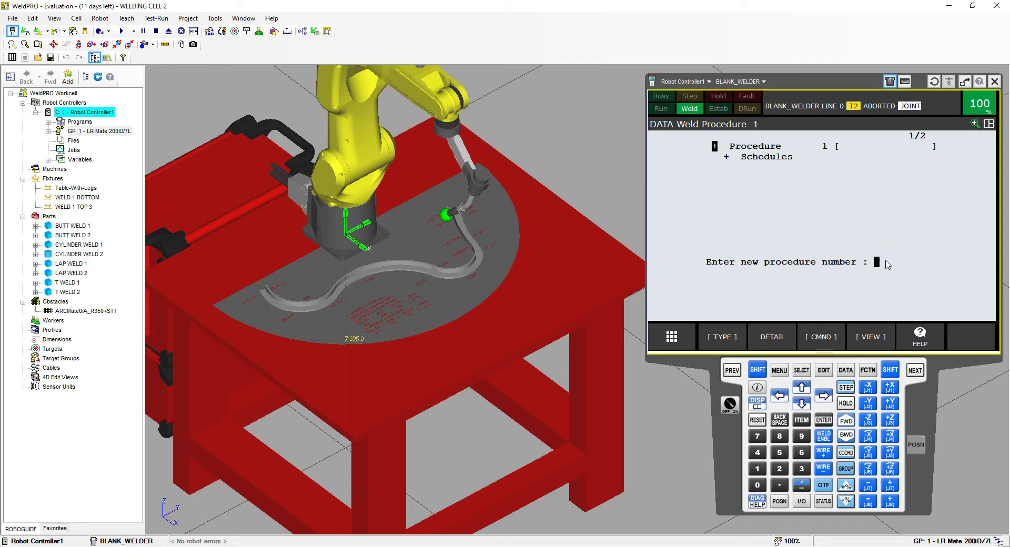
type("2")
key("Return")
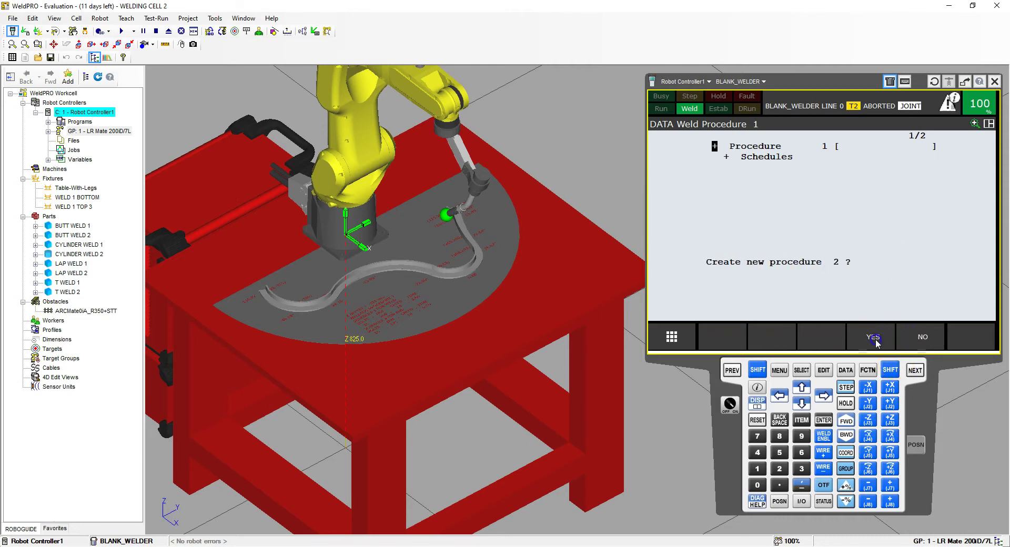
left_click(875, 339)
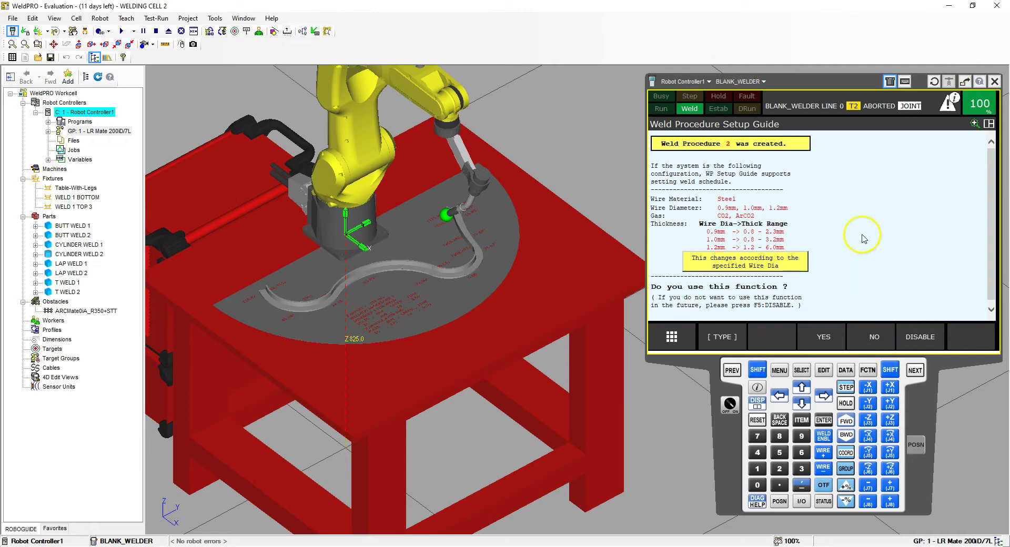
left_click(824, 338)
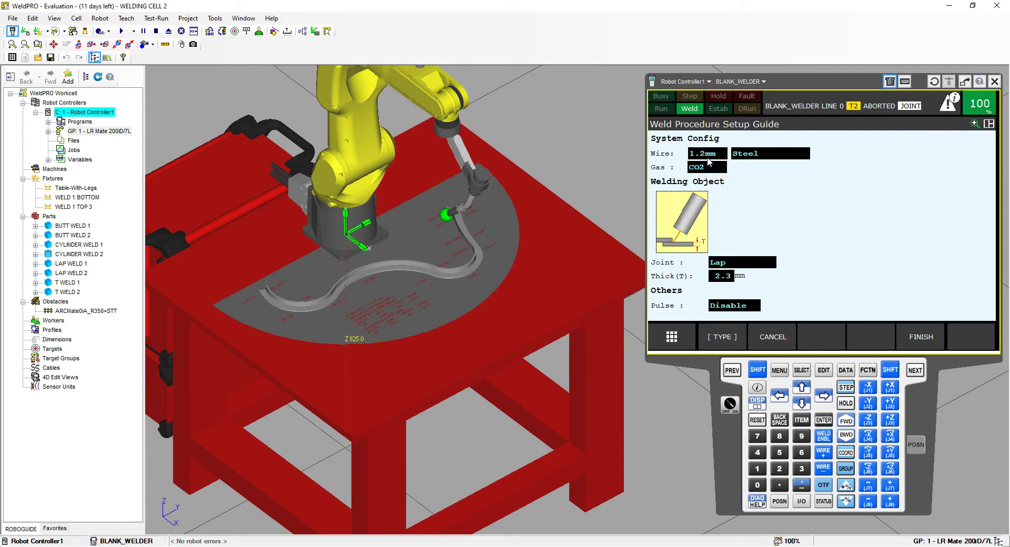
- Set the shielding gas to ArCO2 and the joint type to Fillet
left_click(719, 160)
left_click(705, 167)
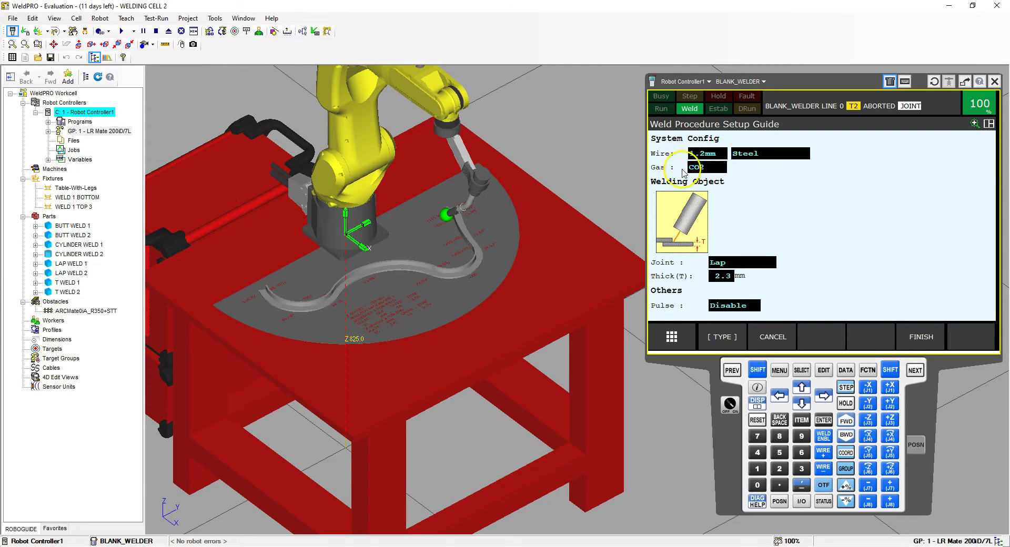
left_click(711, 168)
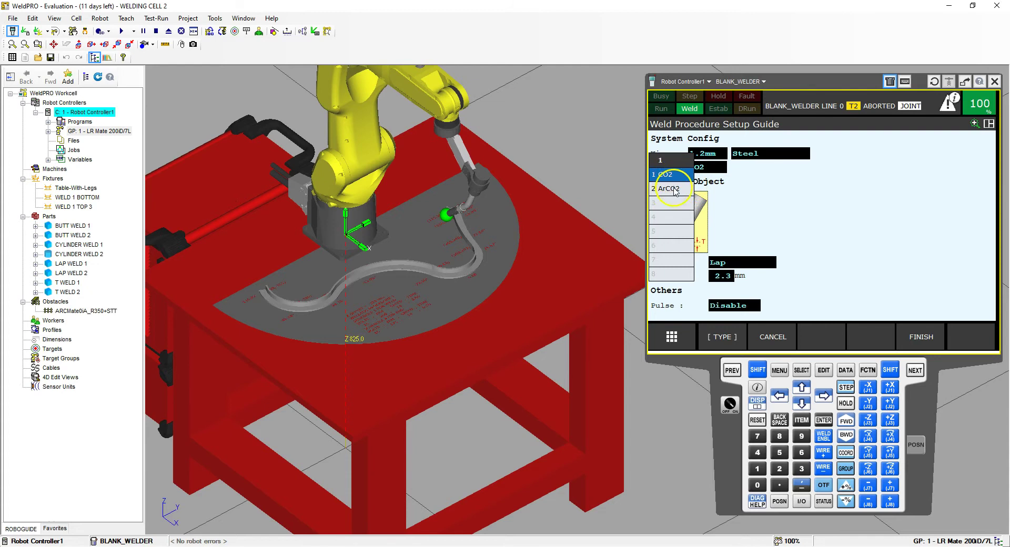
left_click(671, 189)
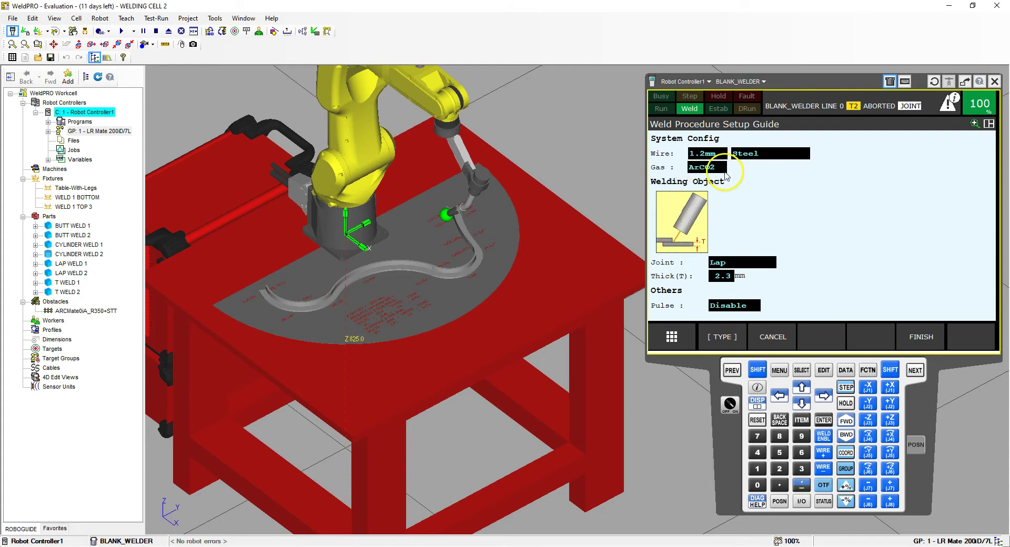
left_click(733, 263)
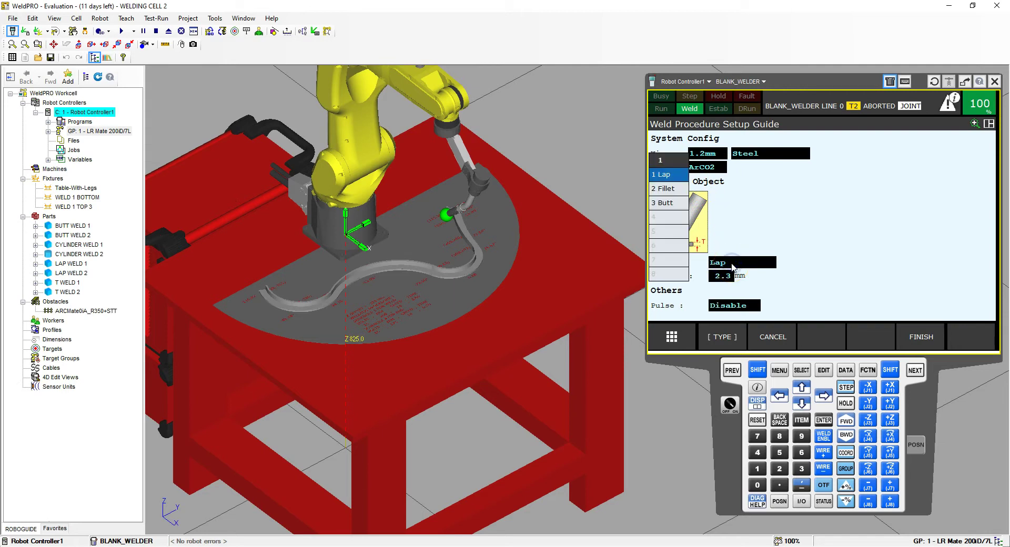
left_click(673, 189)
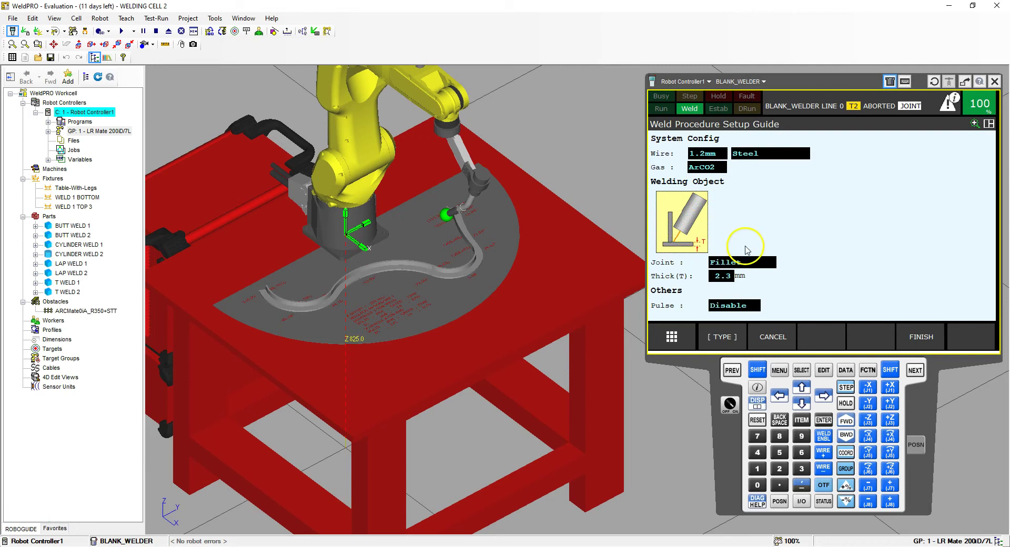
left_click(751, 262)
left_click(666, 203)
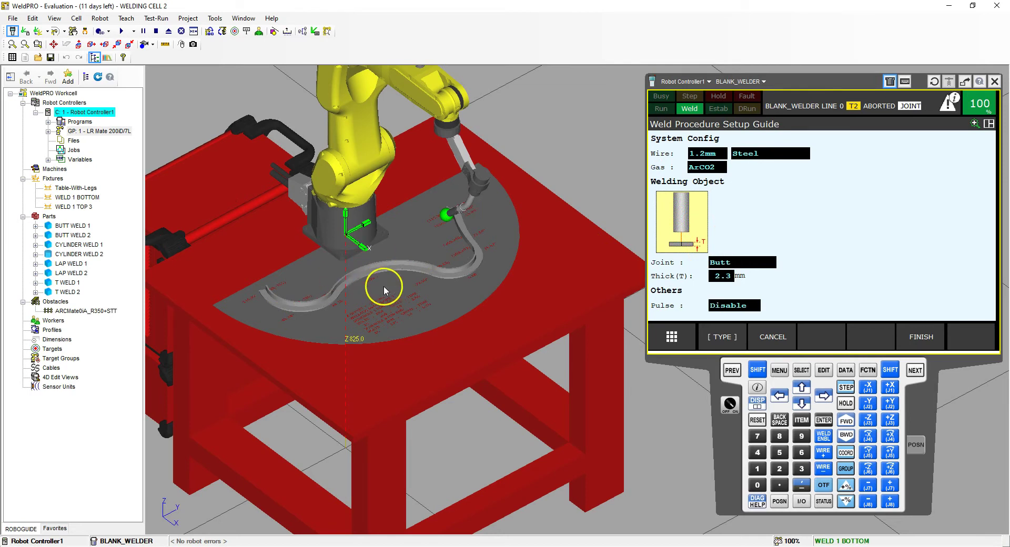
left_click(747, 263)
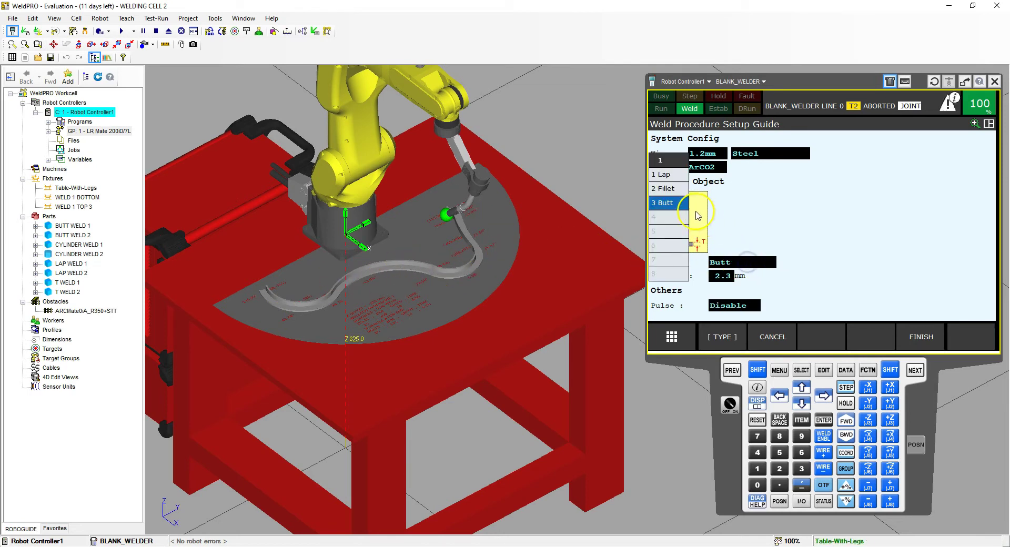
left_click(676, 189)
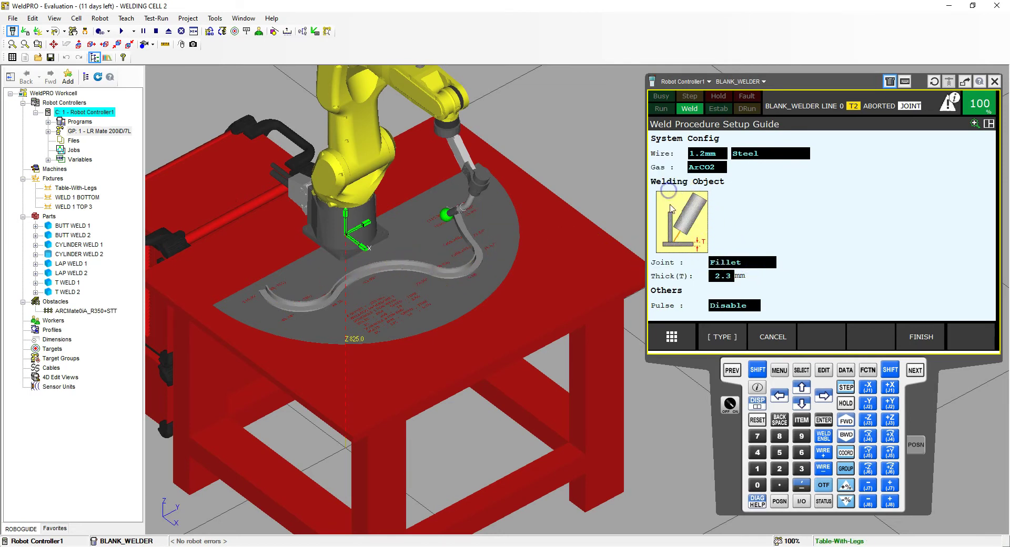
- Set plate thickness to 5 mm, keep pulse disabled, and finish the guide
left_click(721, 277)
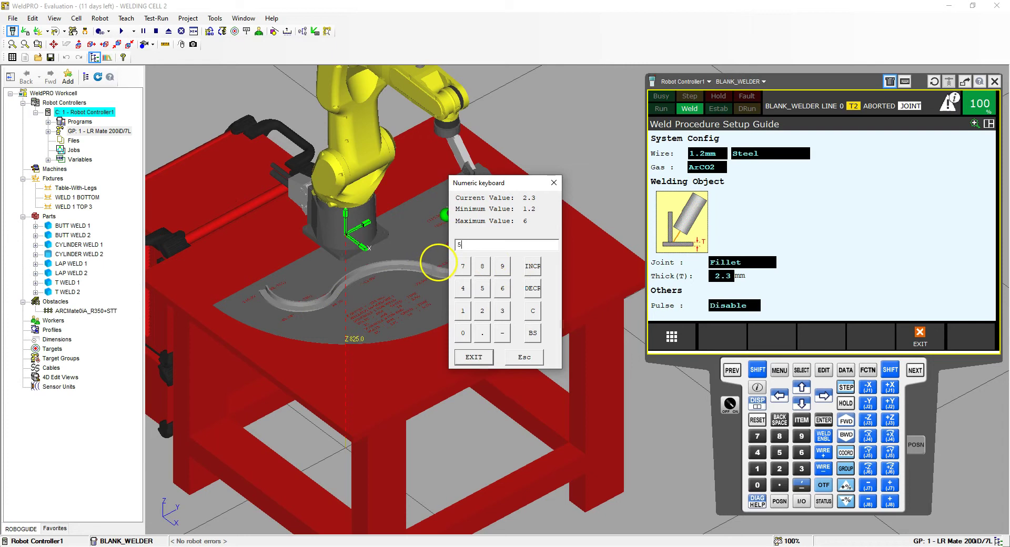
key("Return")
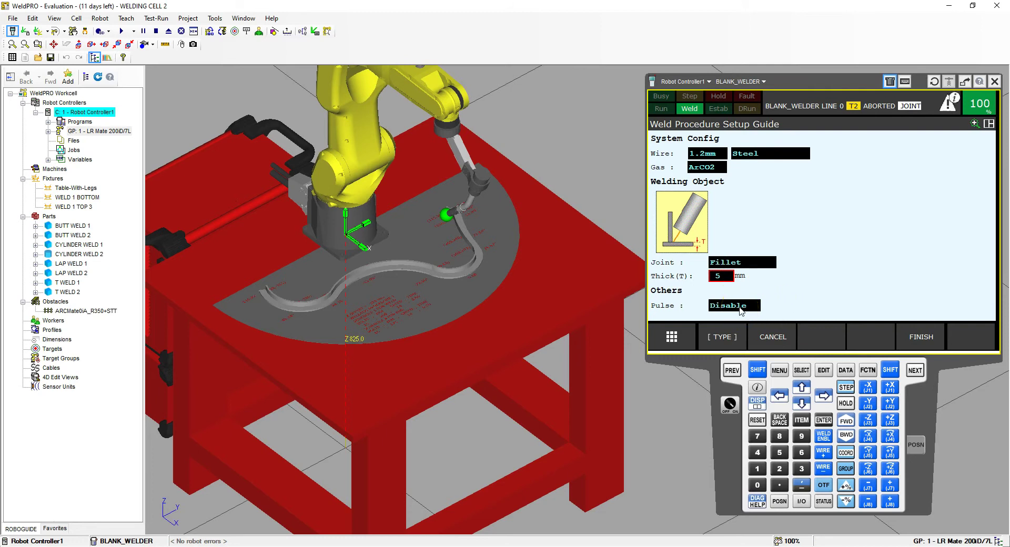
left_click(741, 310)
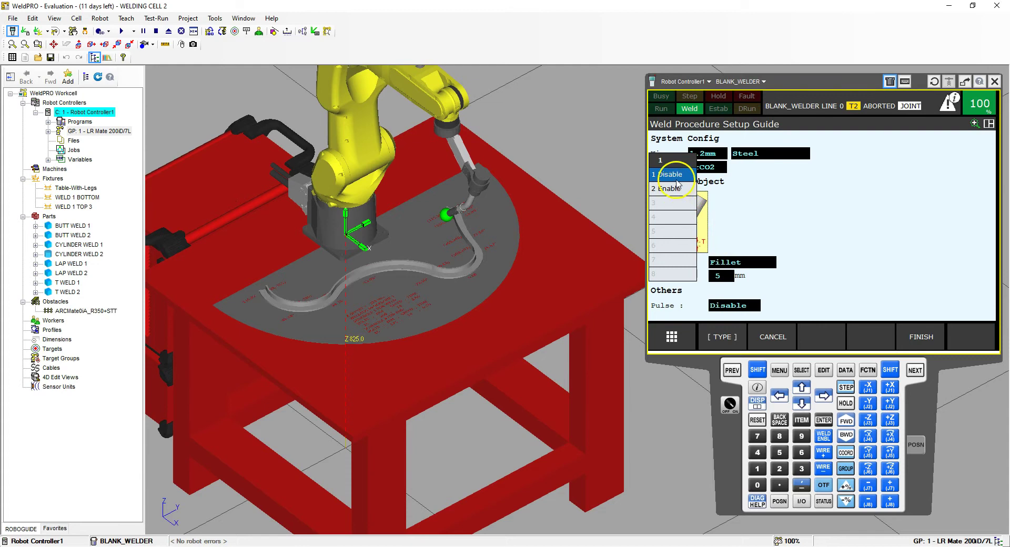
left_click(745, 305)
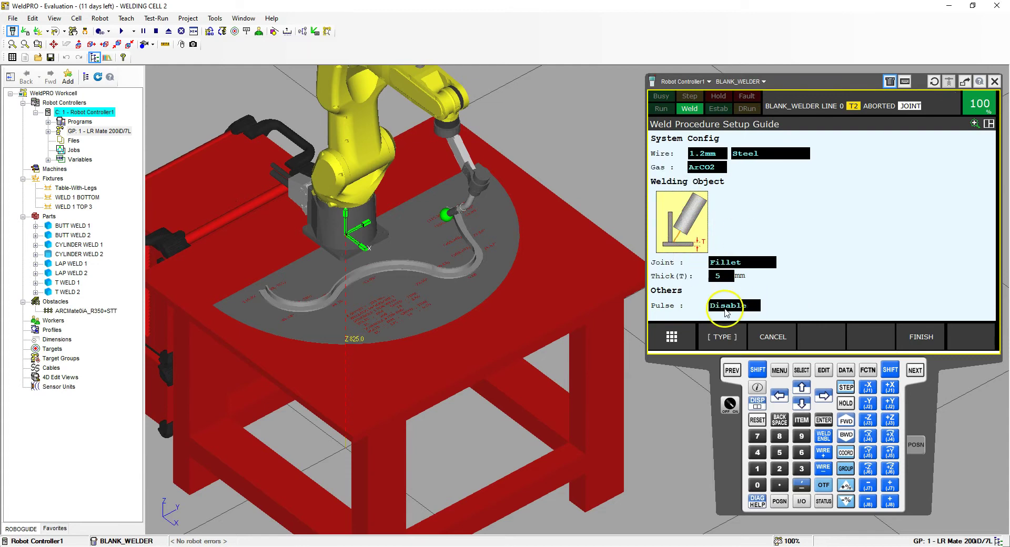
left_click(926, 339)
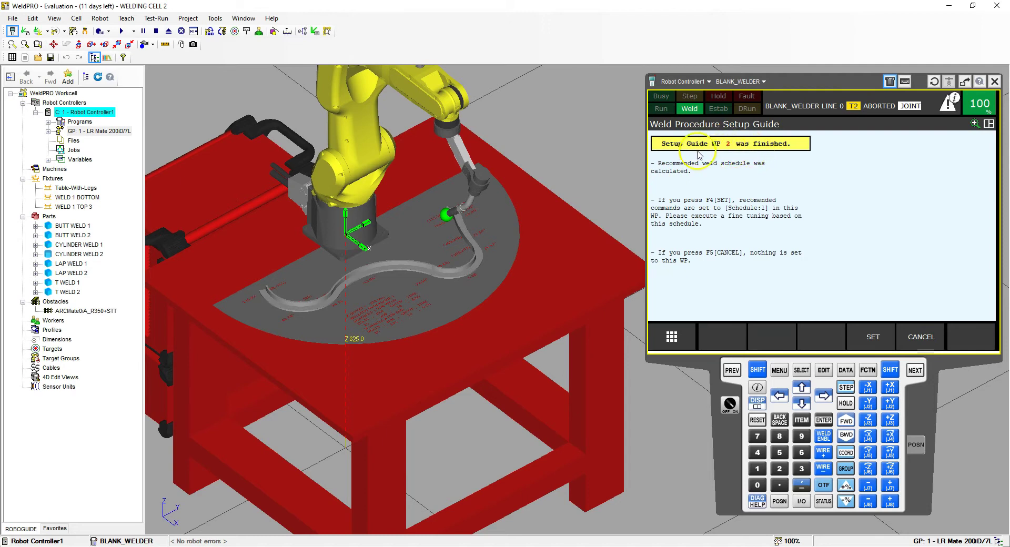
- Apply the recommended weld schedule to Procedure 2 and show its details
left_click(874, 335)
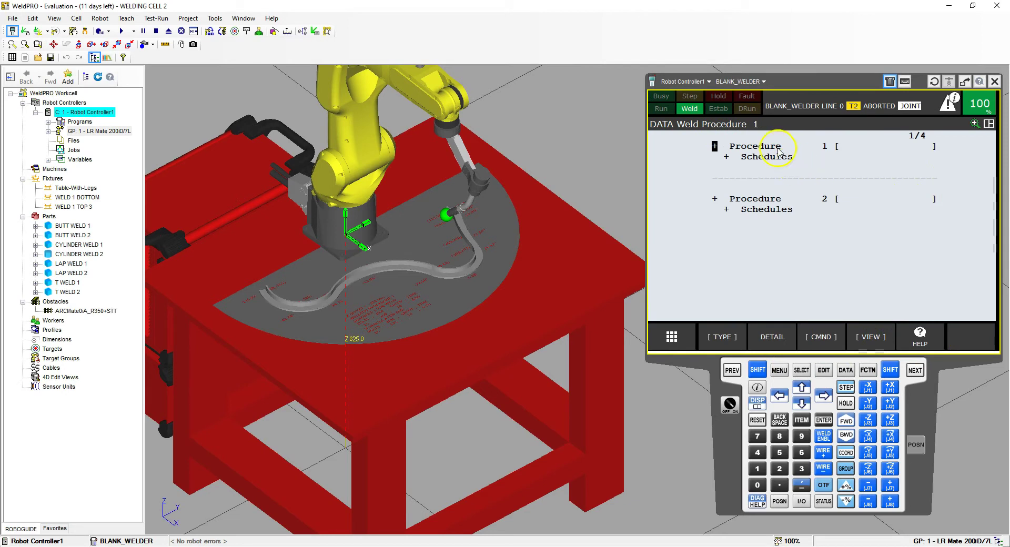
left_click(823, 205)
left_click(861, 190)
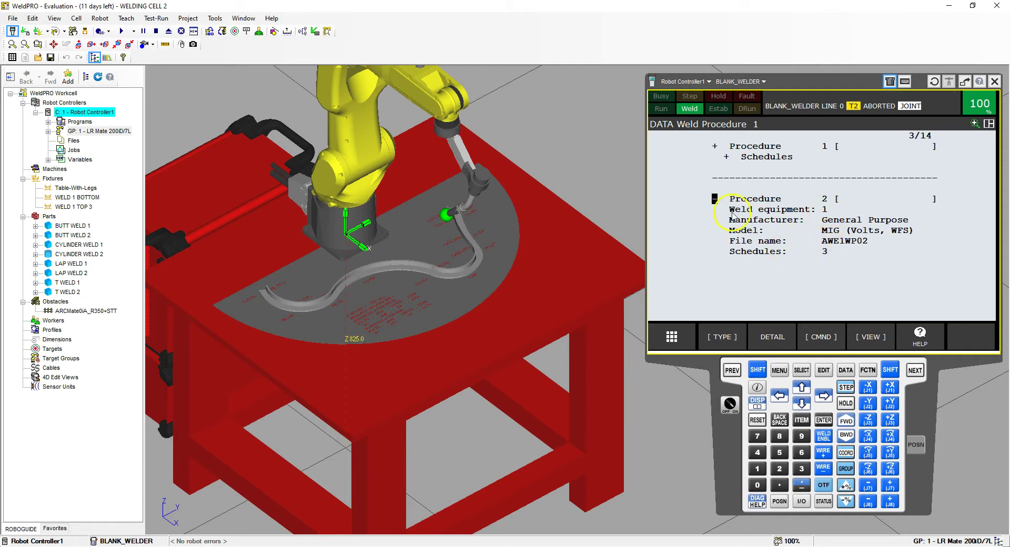
- Collapse the procedure list and expand Procedure 2's schedules showing 20.1 volts, 237.9 IPM
left_click(879, 342)
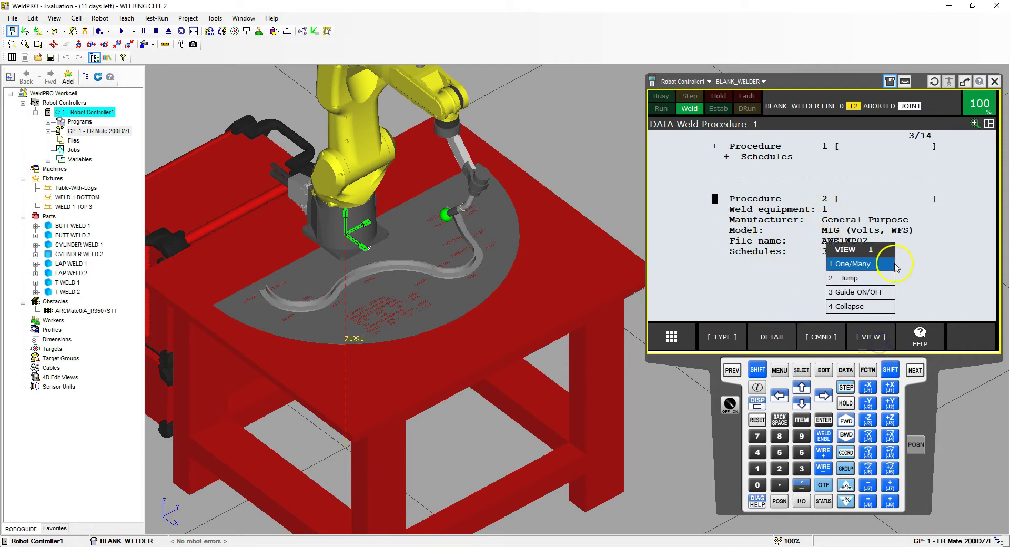
left_click(850, 306)
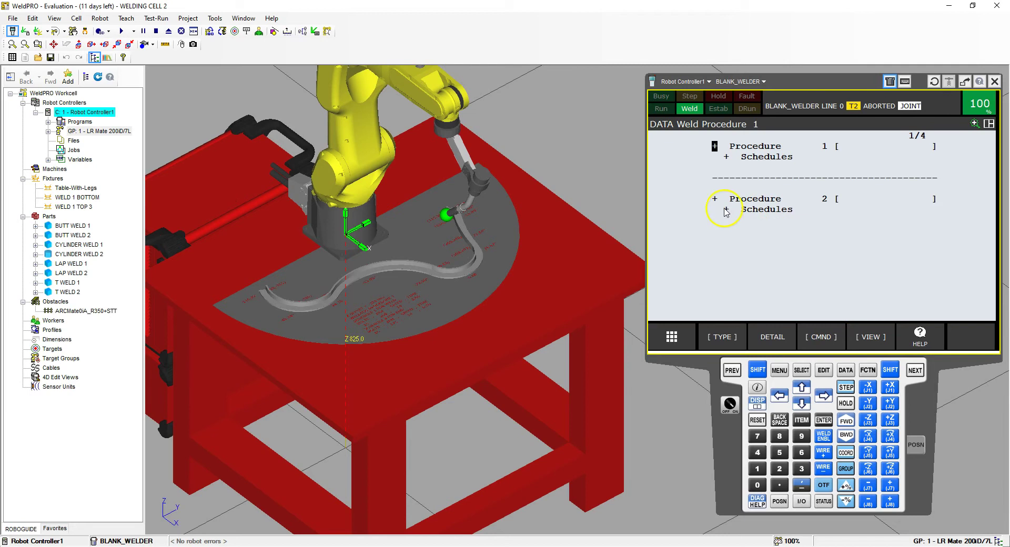
left_click(727, 211)
left_click(726, 211)
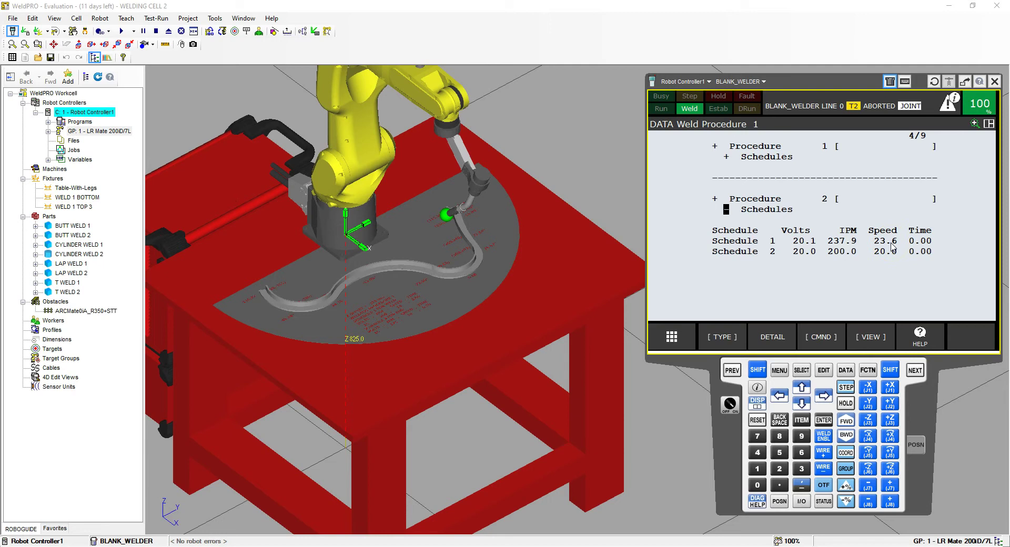
left_click(901, 240)
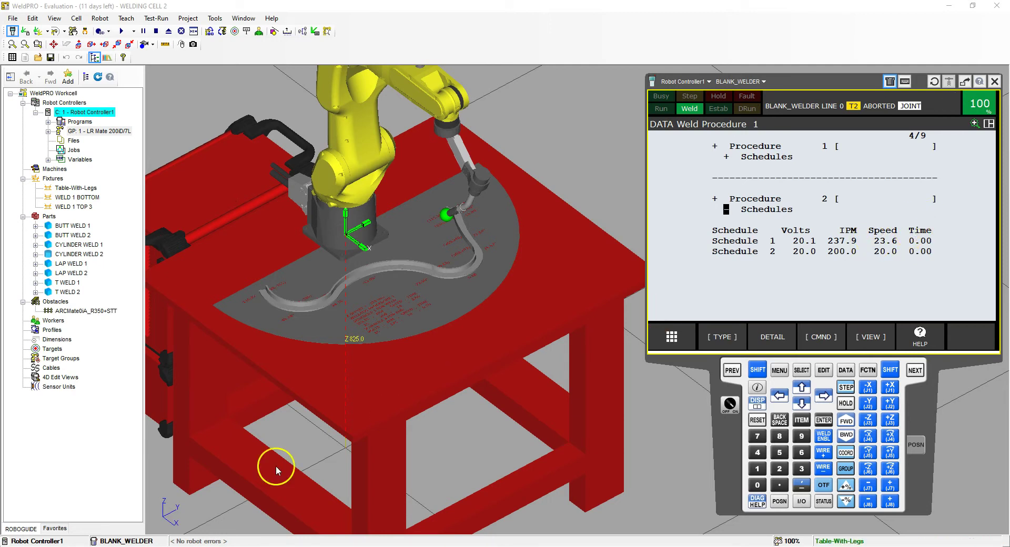
- Edit Procedure 2's comment and enter '5 mm STEEL' on the software keyboard
left_click(845, 168)
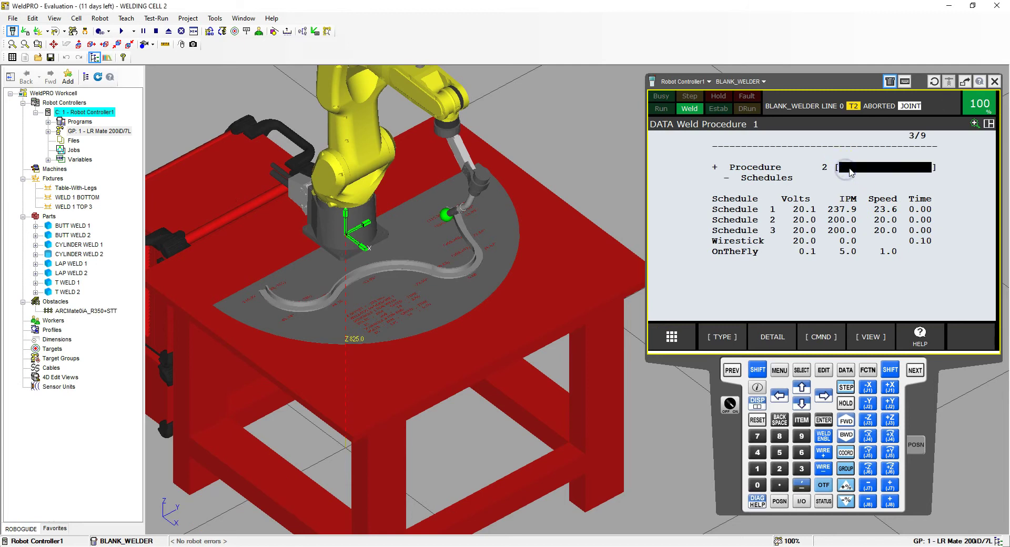
left_click(851, 169)
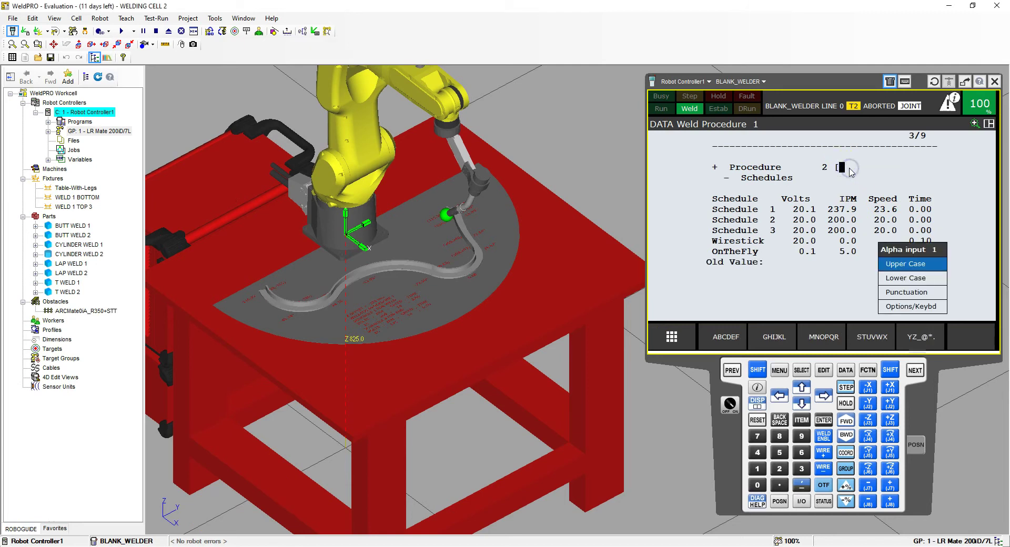
left_click(913, 307)
left_click(923, 339)
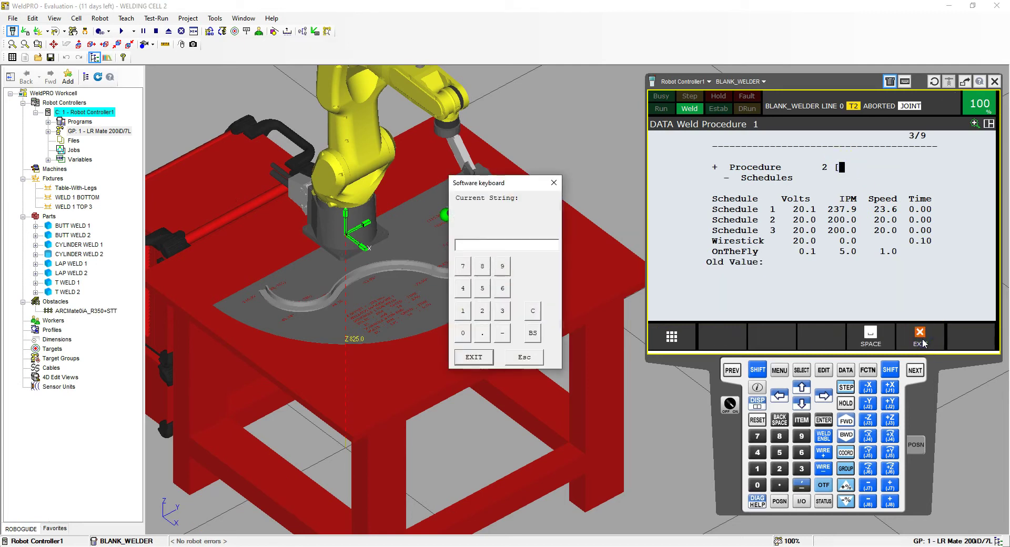
type("5")
type(" mm")
type(" STEEL")
- Apply the 5_mm_STEEL comment and move the cursor to Schedule 2's voltage value
left_click(477, 357)
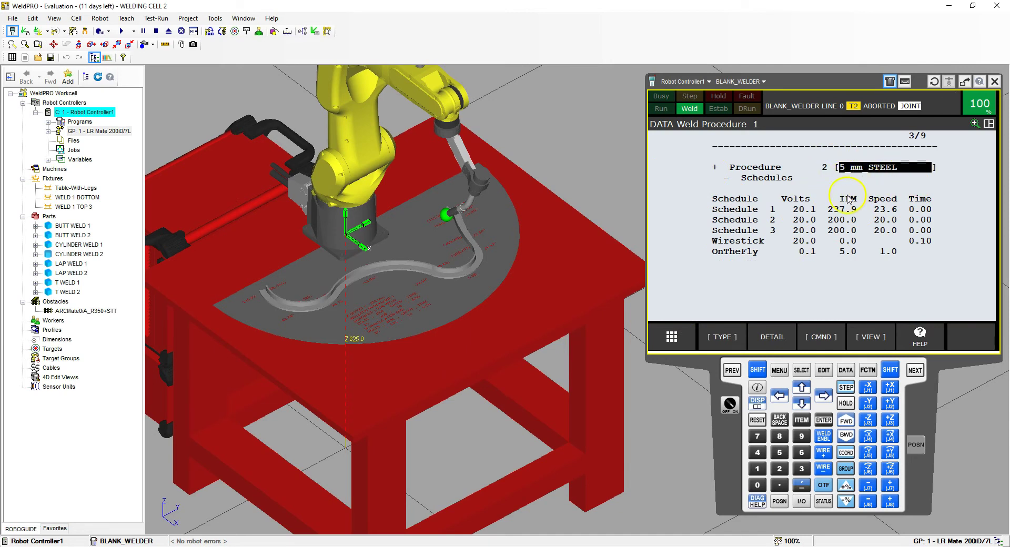
left_click(801, 210)
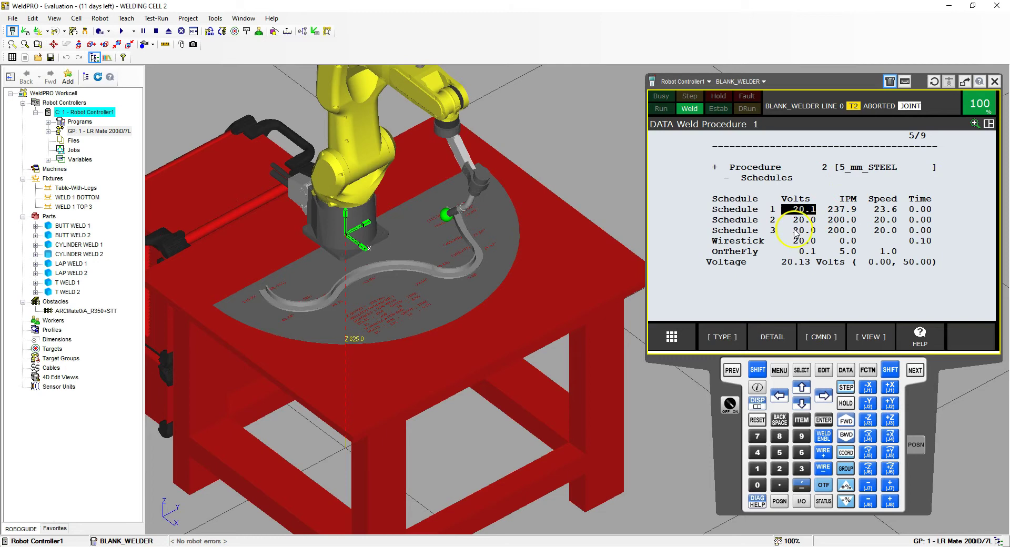
left_click(744, 232)
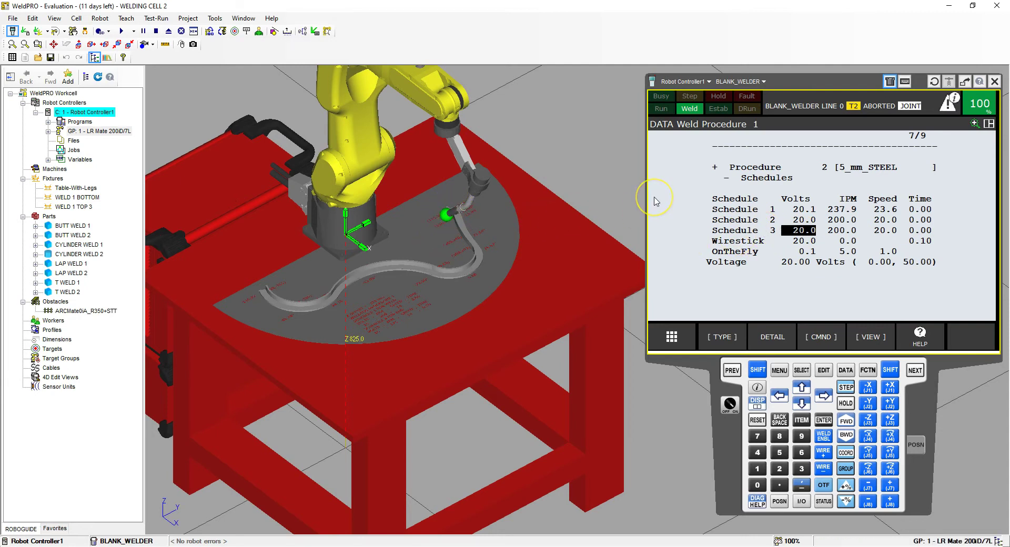
left_click_drag(618, 211, 600, 211)
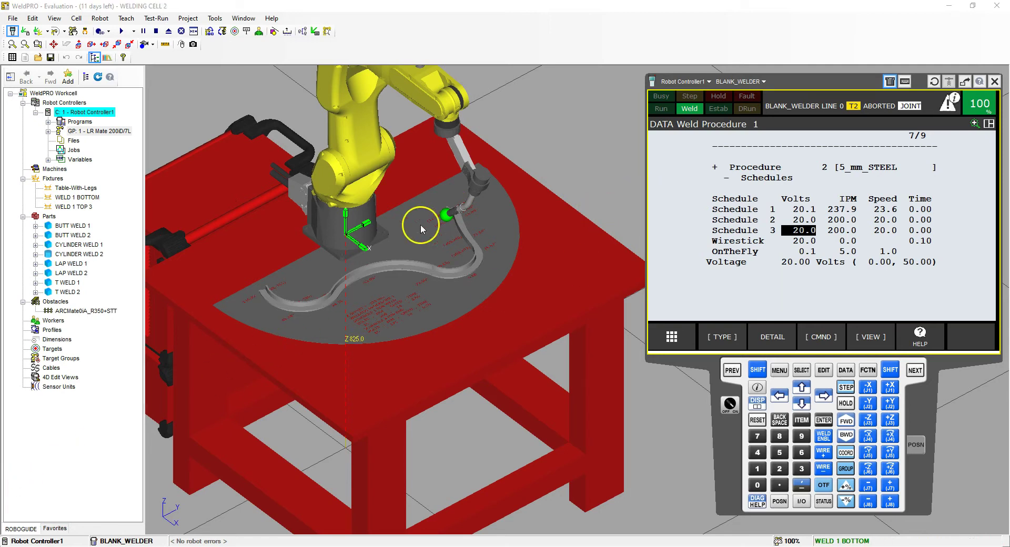
key("Right")
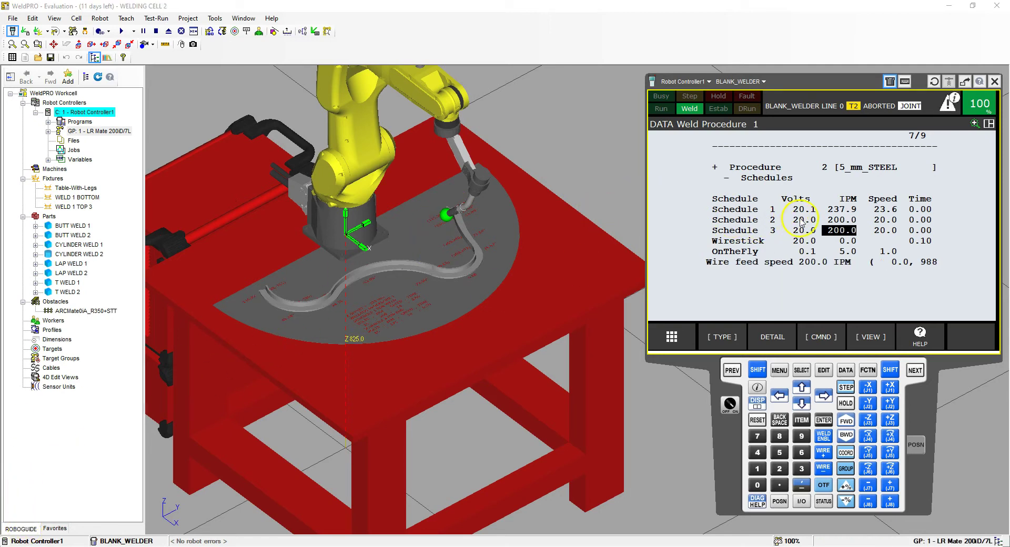
left_click(923, 221)
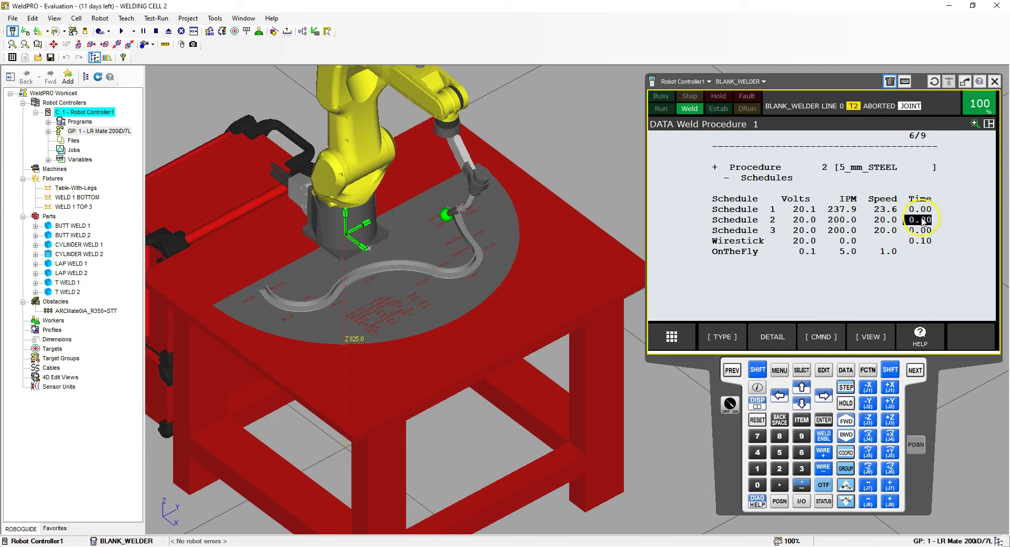
left_click(806, 222)
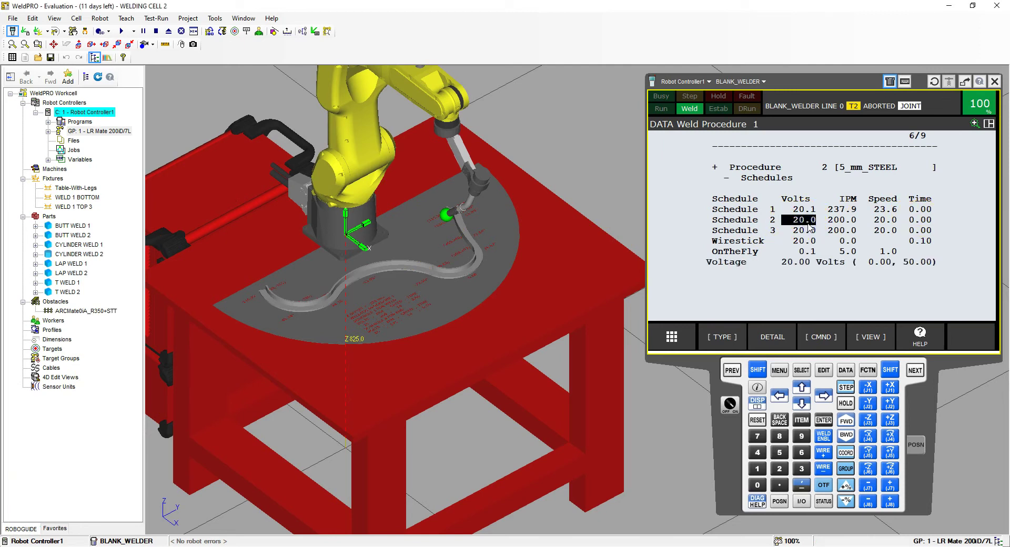
- Enter 18.1 volts for Procedure 2's Schedule 2
type("18")
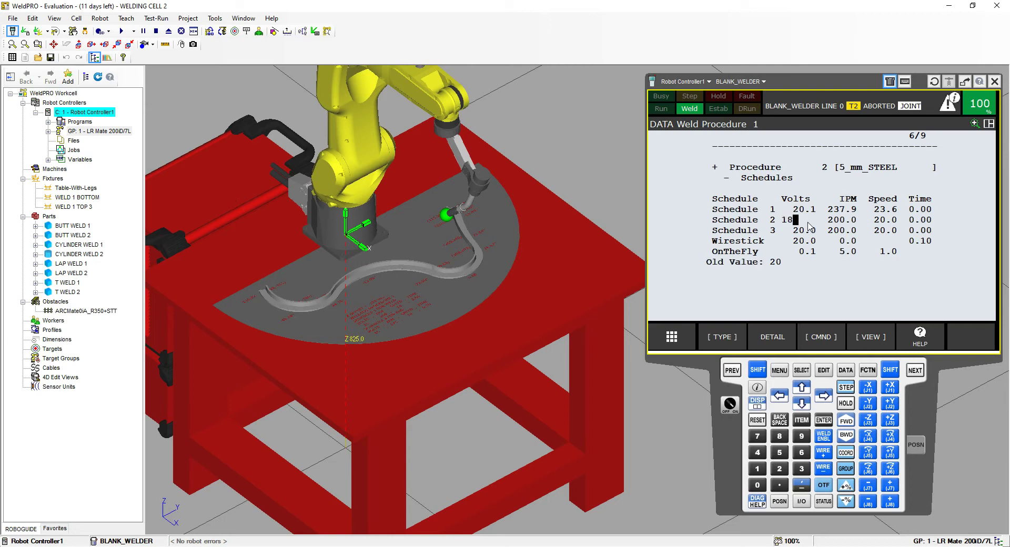
type(".1")
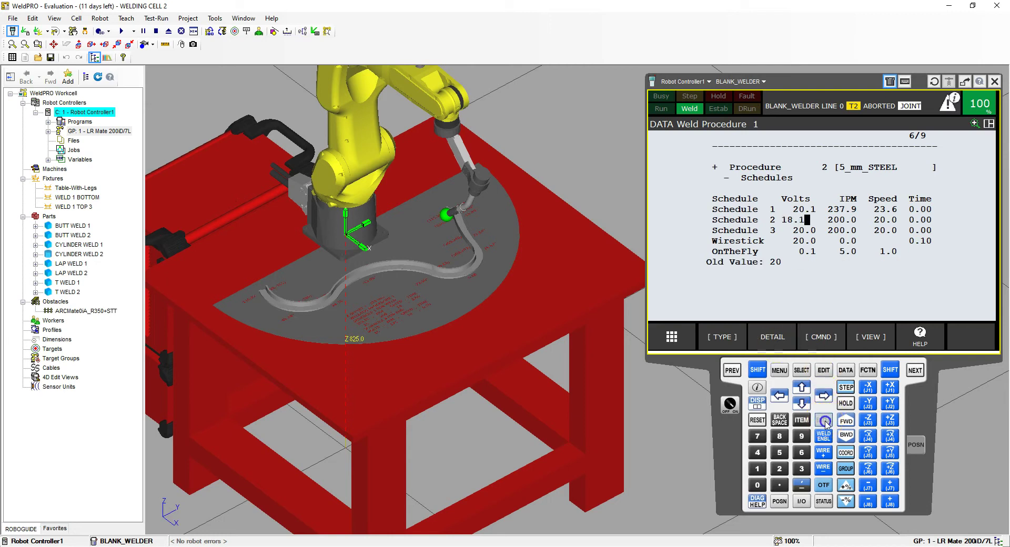
left_click(824, 420)
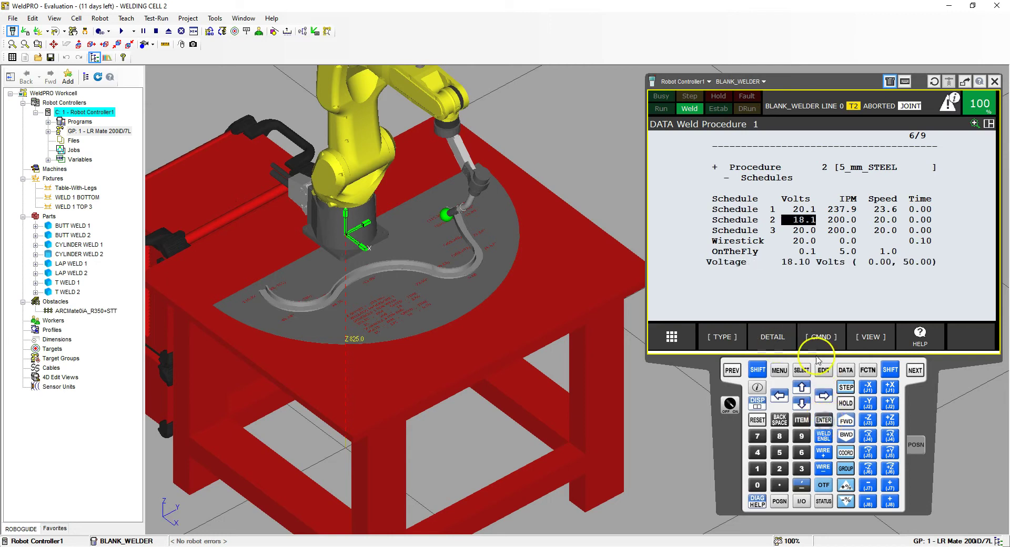
left_click(843, 221)
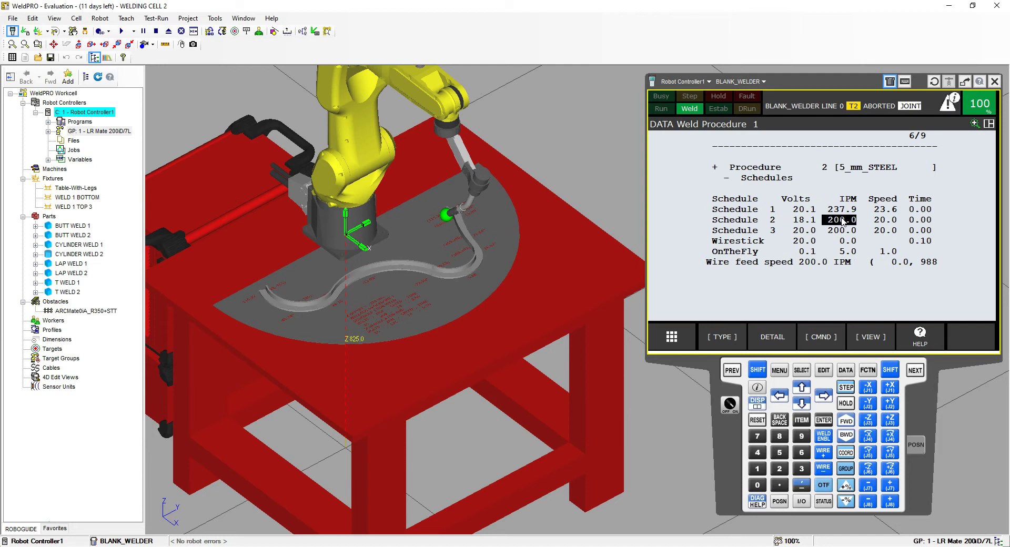
left_click(347, 380)
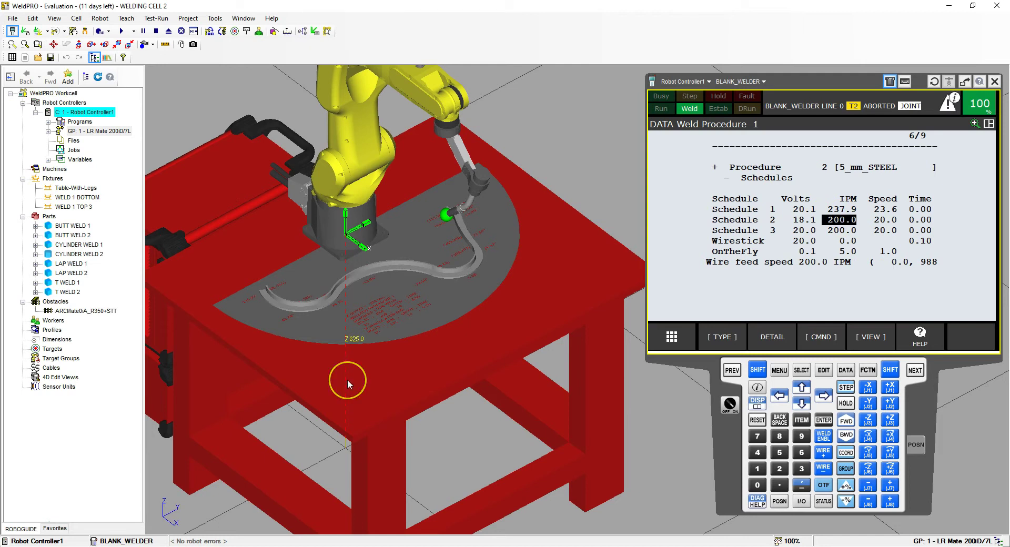
- Enter 212 IPM wire feed and 0.3 time for Schedule 2
left_click(846, 220)
left_click(776, 469)
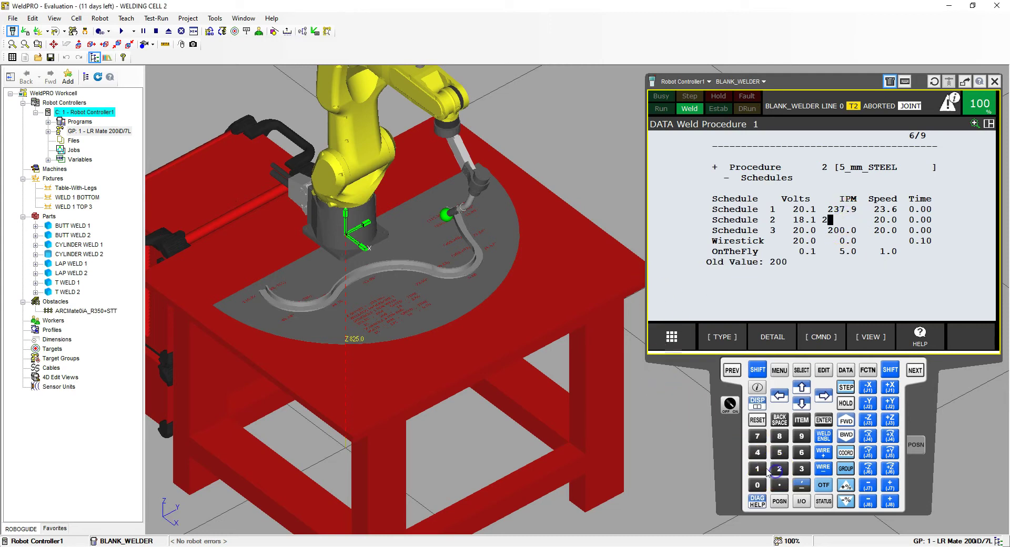
left_click(759, 468)
left_click(779, 469)
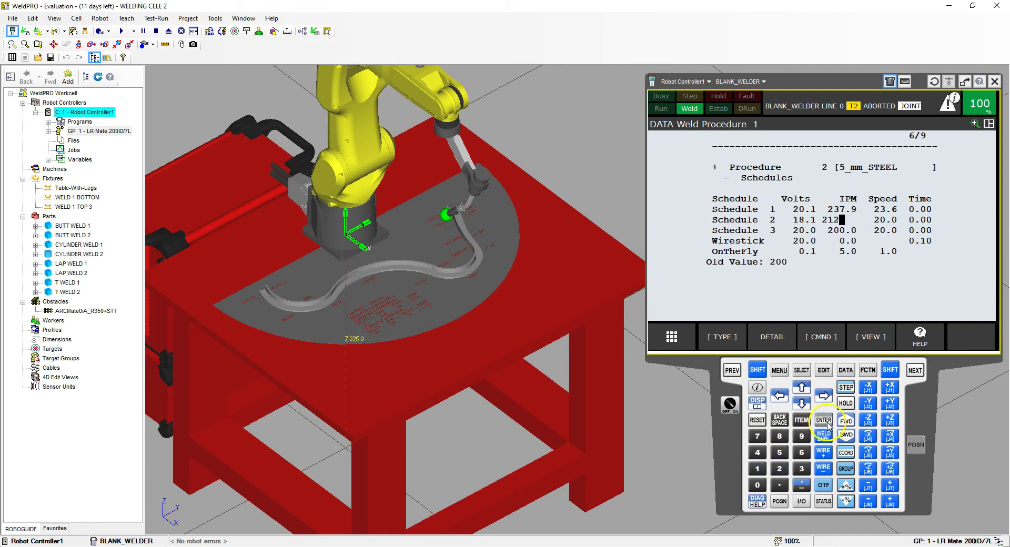
left_click(826, 422)
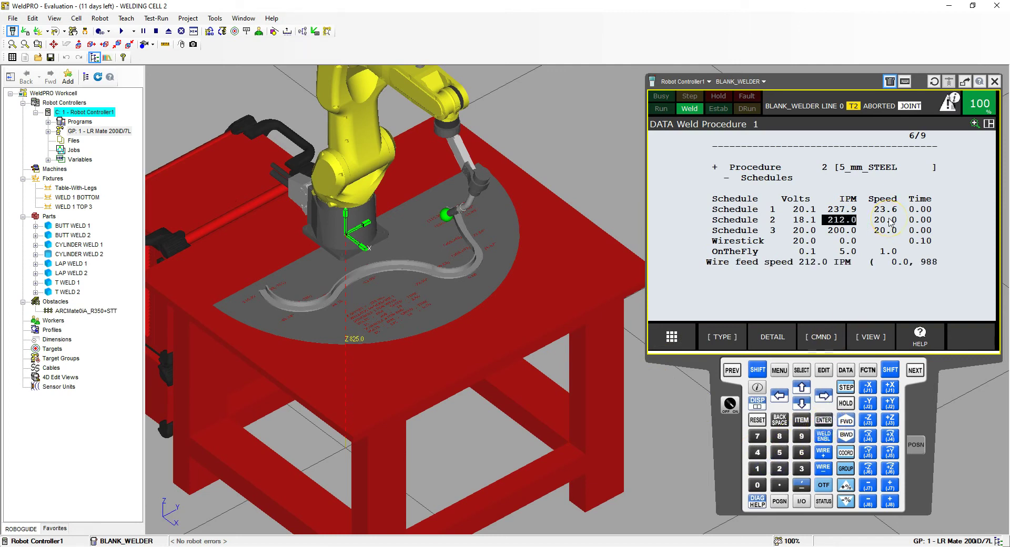
left_click(923, 221)
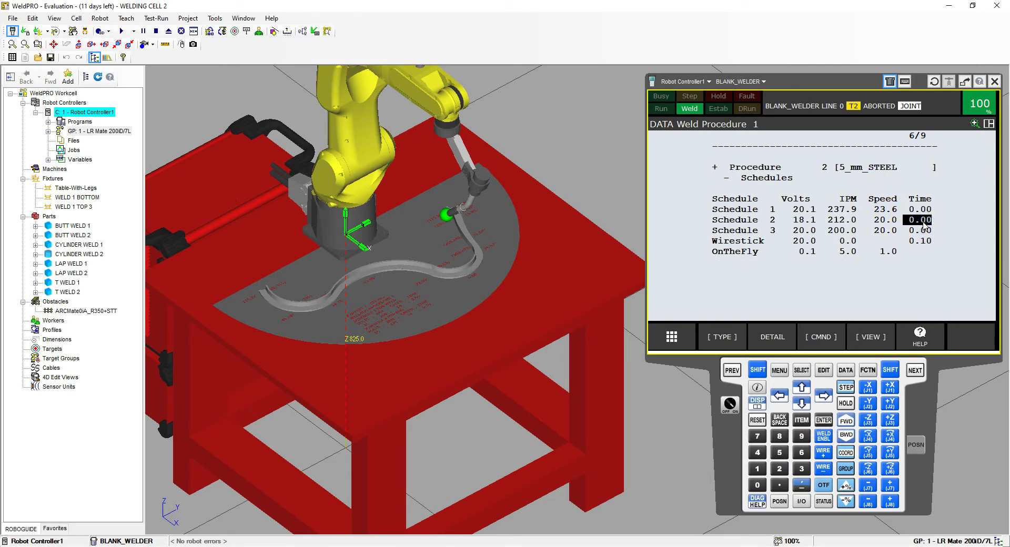
type("0.3")
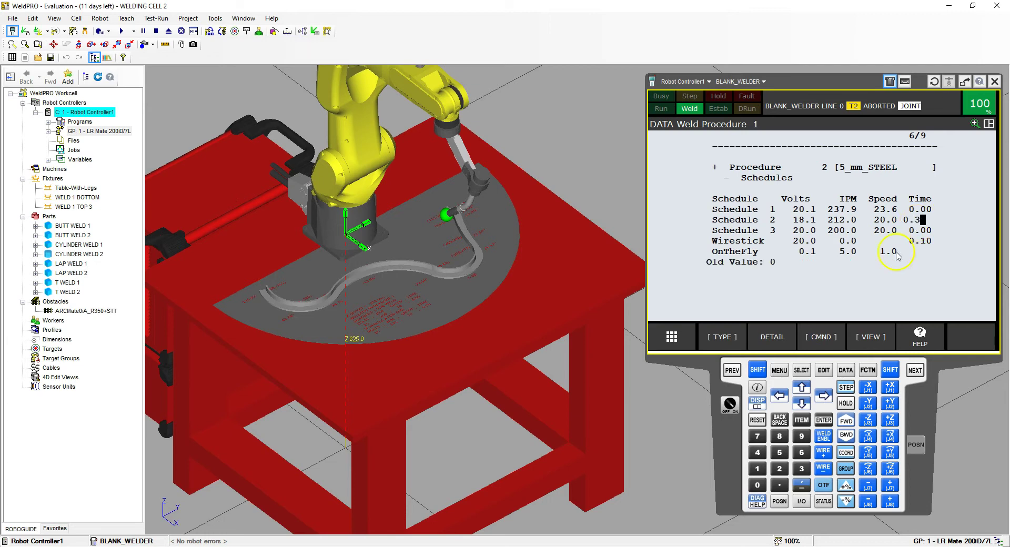
left_click(824, 421)
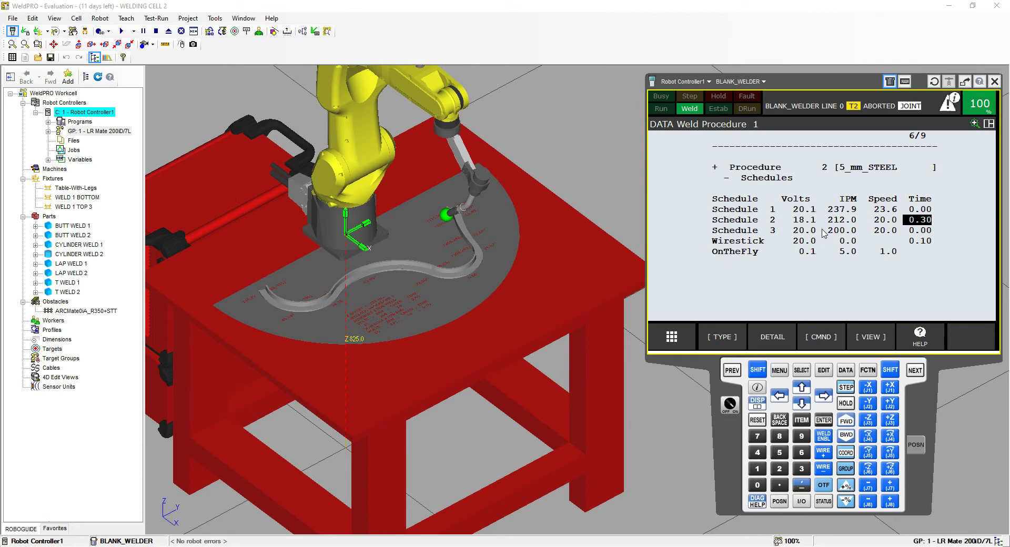
- Collapse the list to Procedure 1 and Procedure 2 [5_mm_STEEL], zooming onto the weld part
left_click(814, 231)
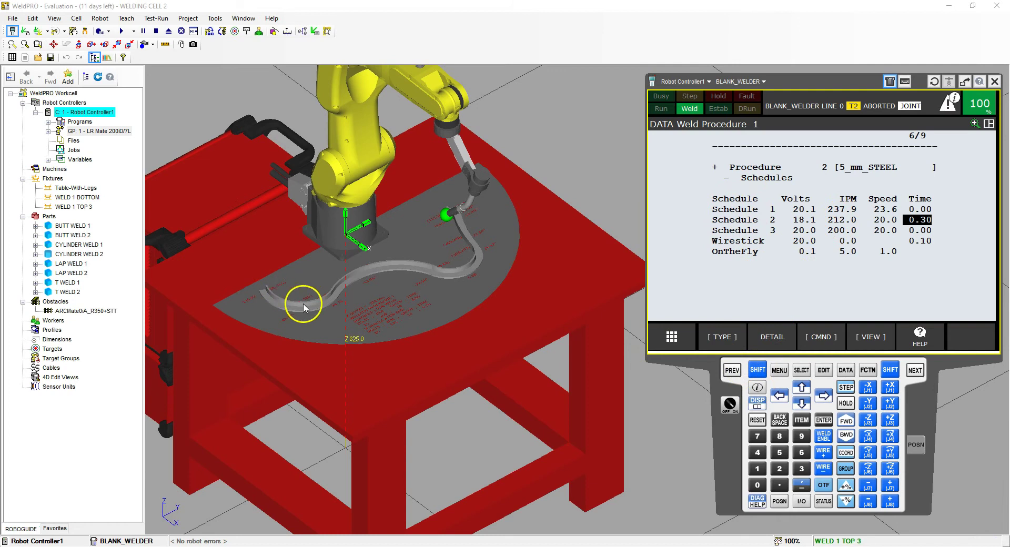
scroll(263, 298, "up", 5)
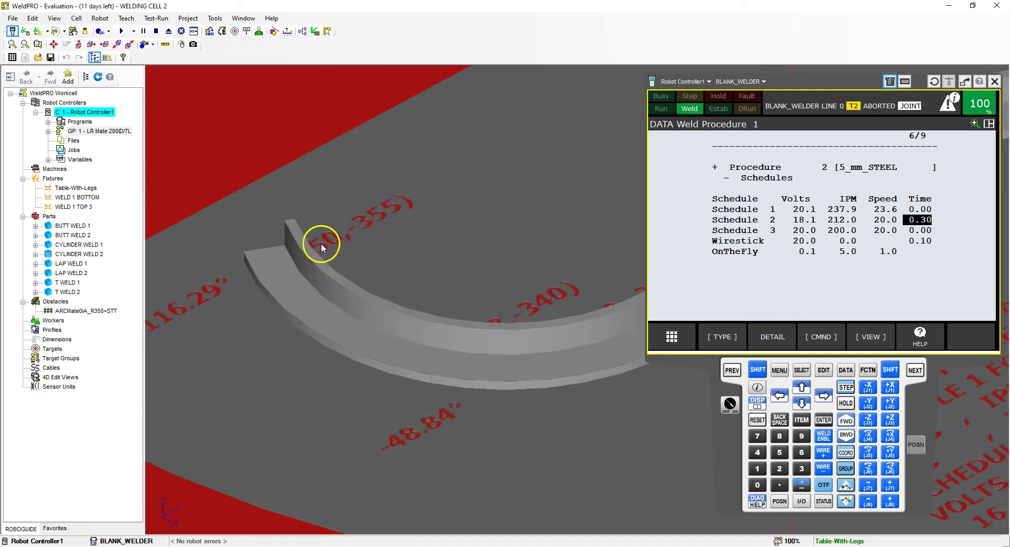
scroll(266, 113, "down", 2)
scroll(327, 239, "up", 4)
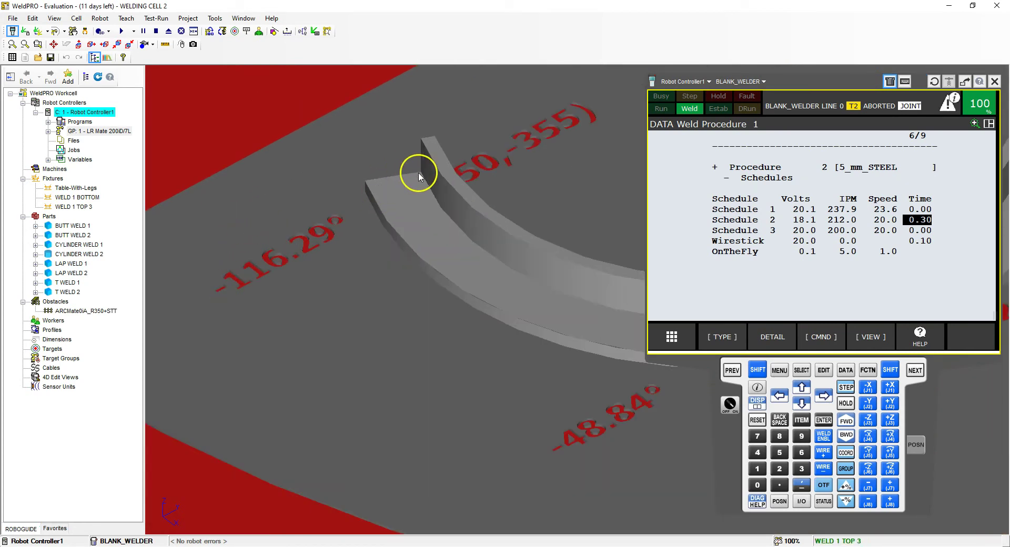
scroll(356, 171, "down", 3)
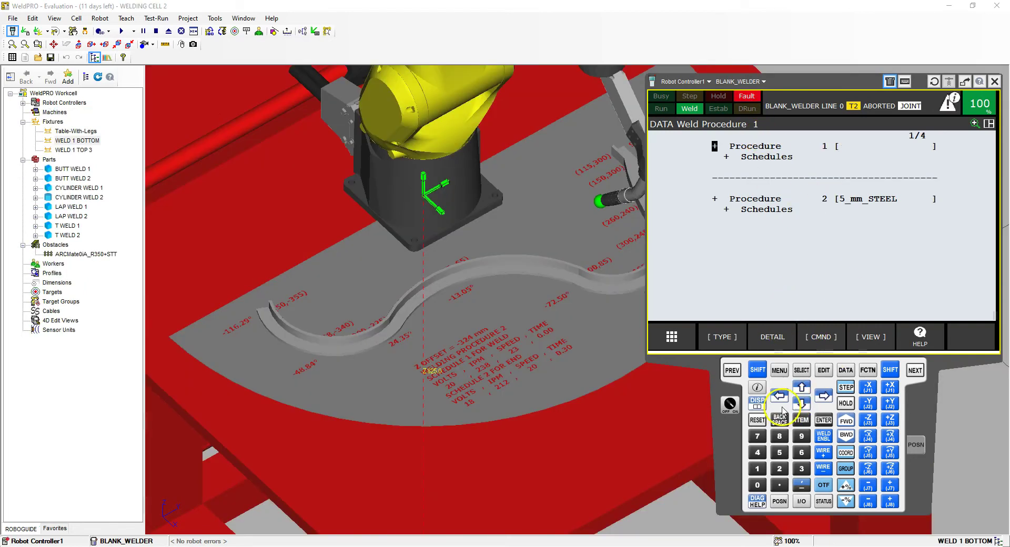
- Clear the controller fault and start copying the BLANK_WELDER program
left_click(758, 423)
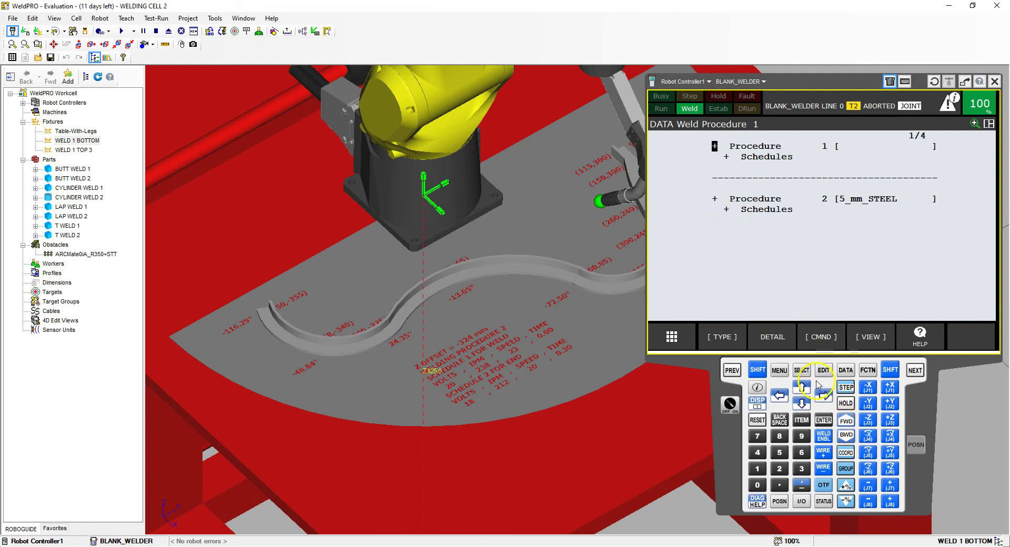
left_click(801, 370)
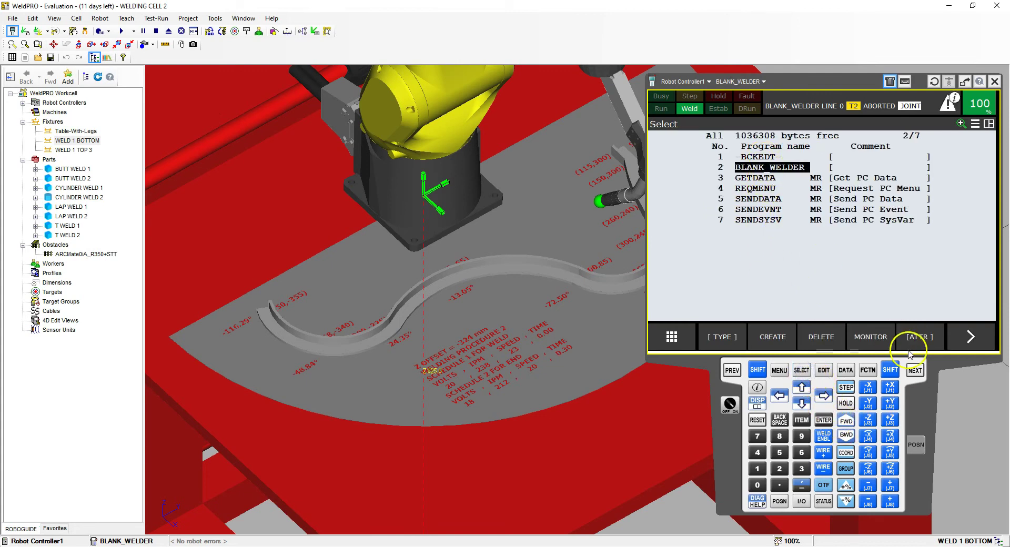
left_click(969, 340)
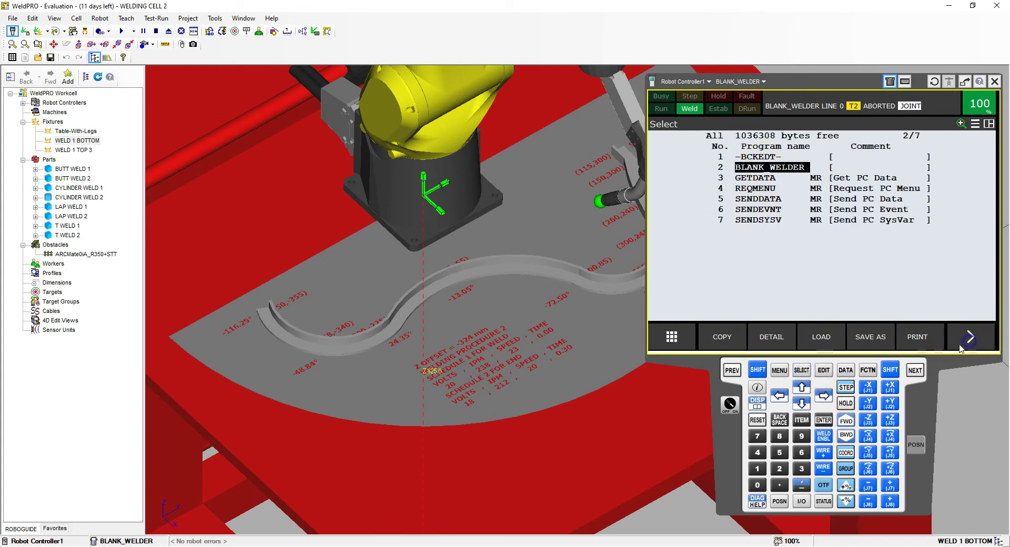
left_click(722, 337)
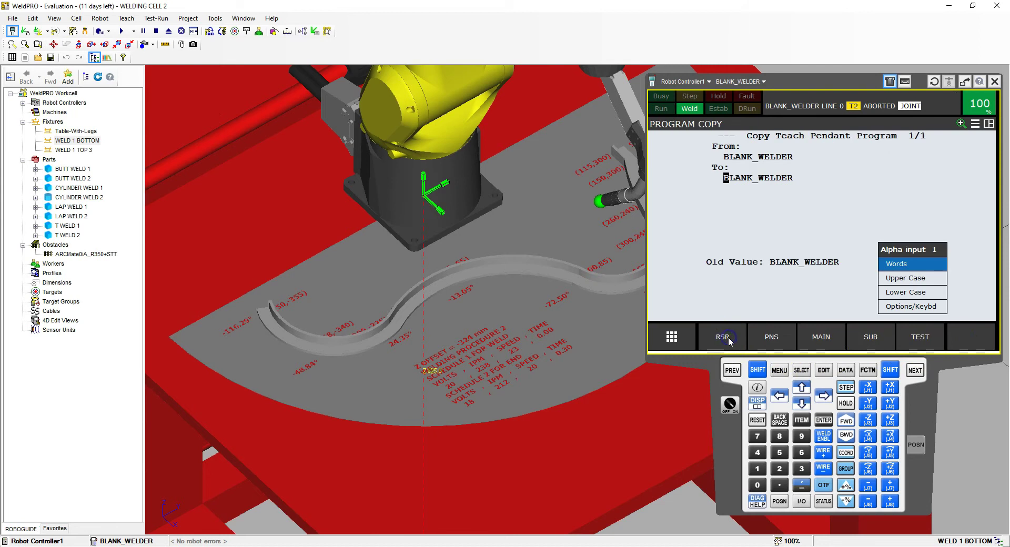
- Name the copy WELD_PATH_AUTO_1, confirm it, and open it for editing
left_click(780, 179)
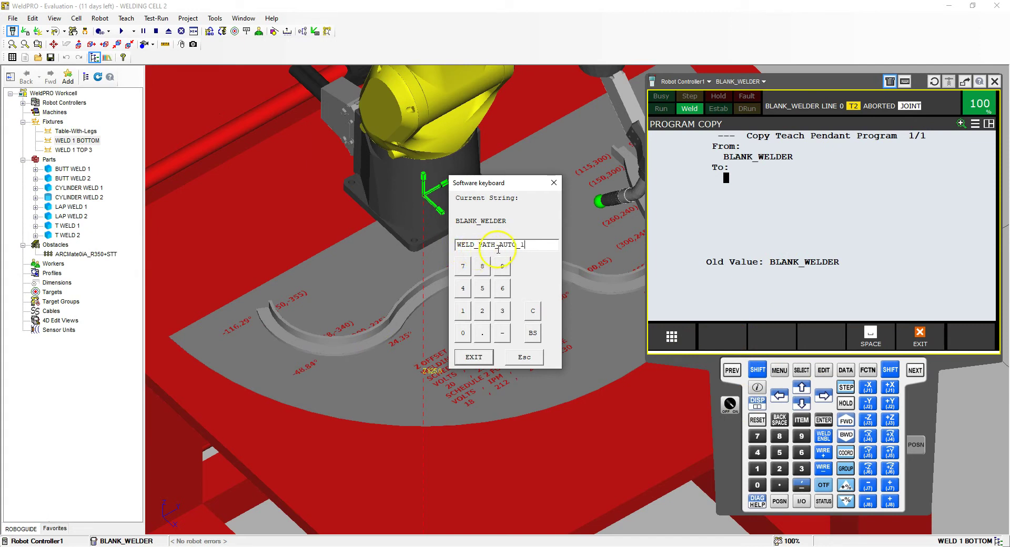
left_click(495, 358)
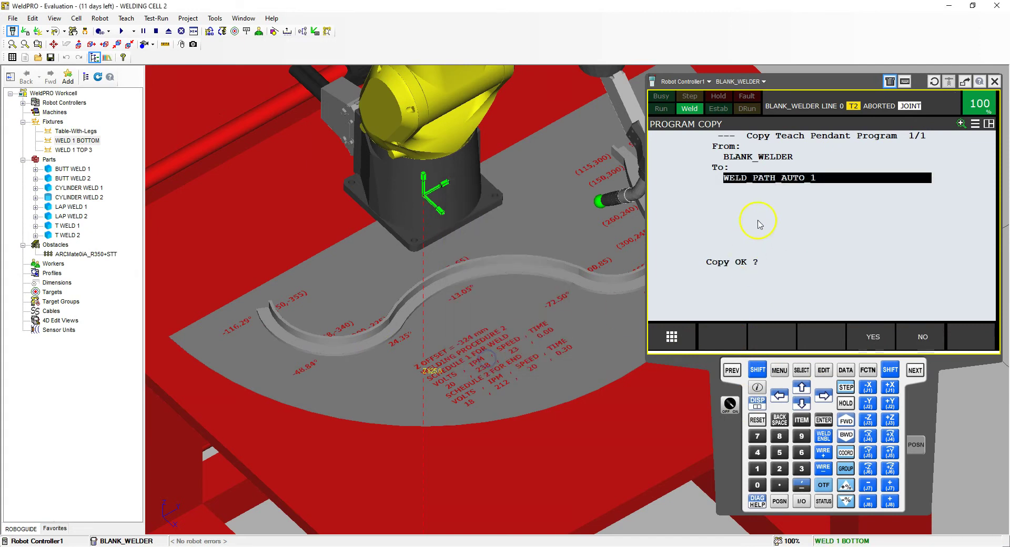
left_click(888, 369)
left_click(873, 337)
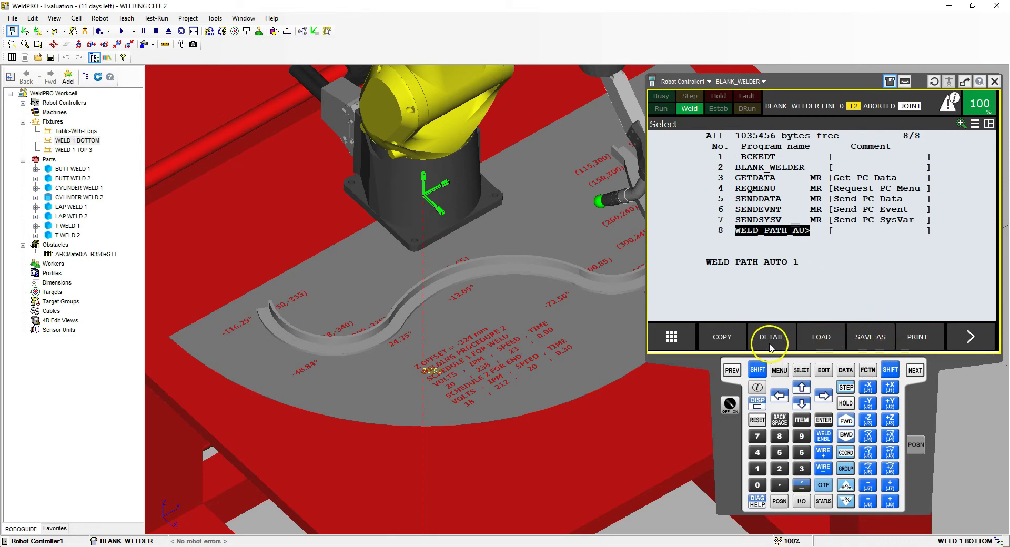
left_click(824, 419)
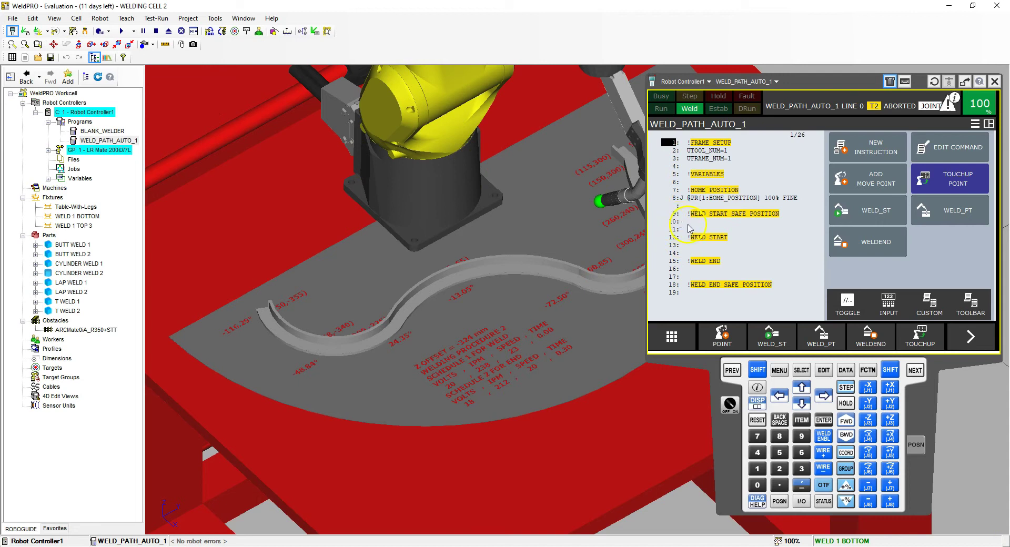
- Select line 13 under WELD START and switch Current Position entry to X, Y, Z
left_click(690, 247)
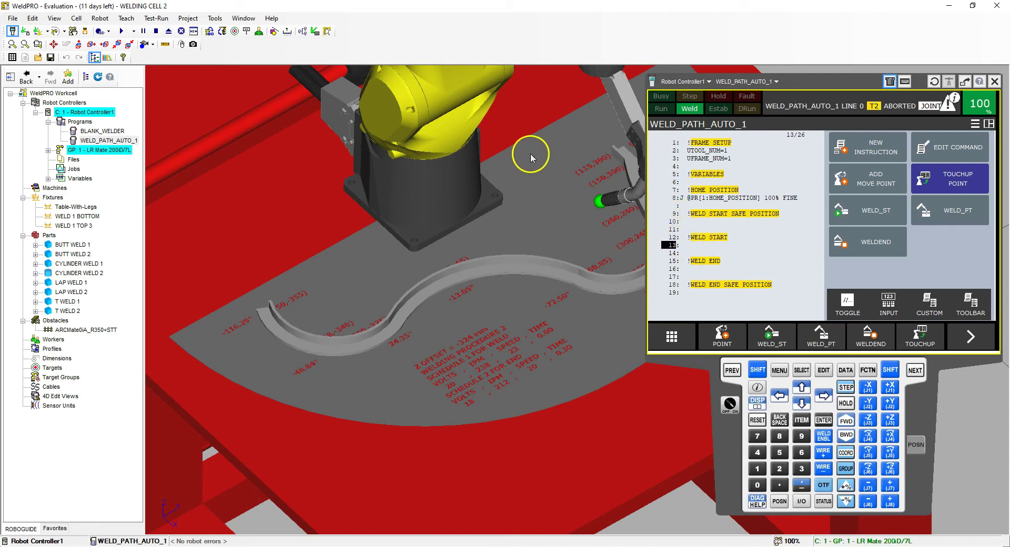
scroll(242, 300, "up", 5)
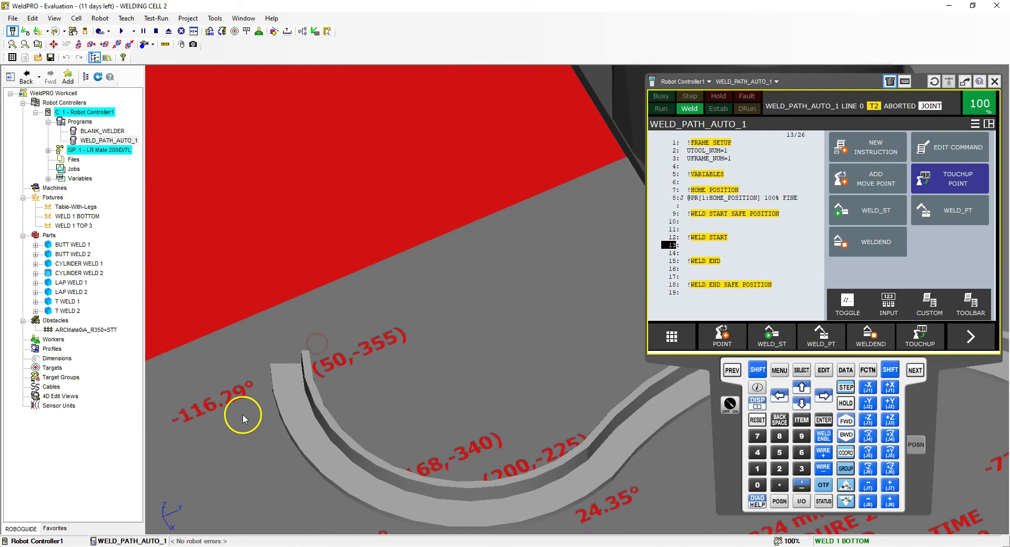
left_click(916, 446)
left_click(725, 388)
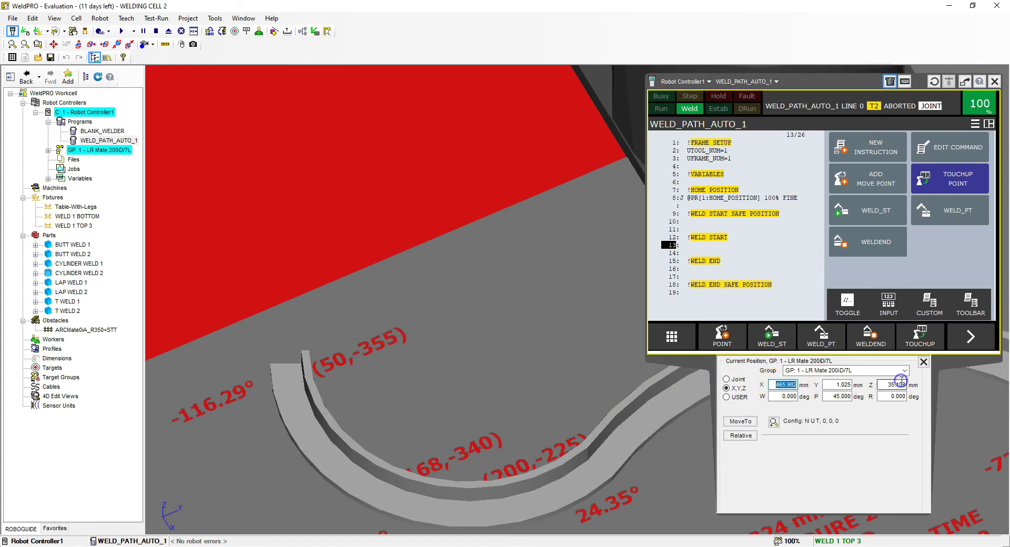
- Move the torch to X 50, Y -355, Z -324 mm
type("50")
key("Tab")
type("-")
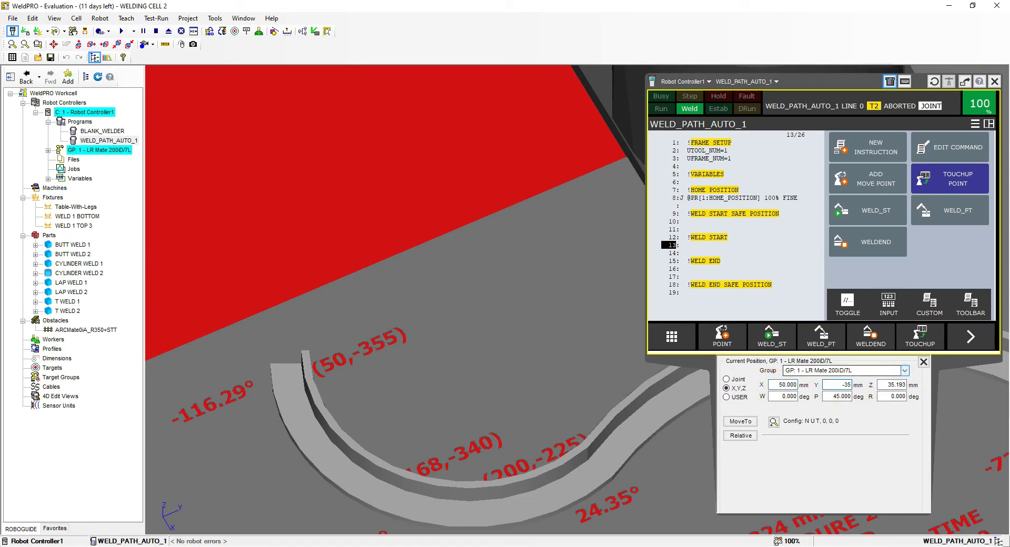
scroll(415, 284, "down", 3)
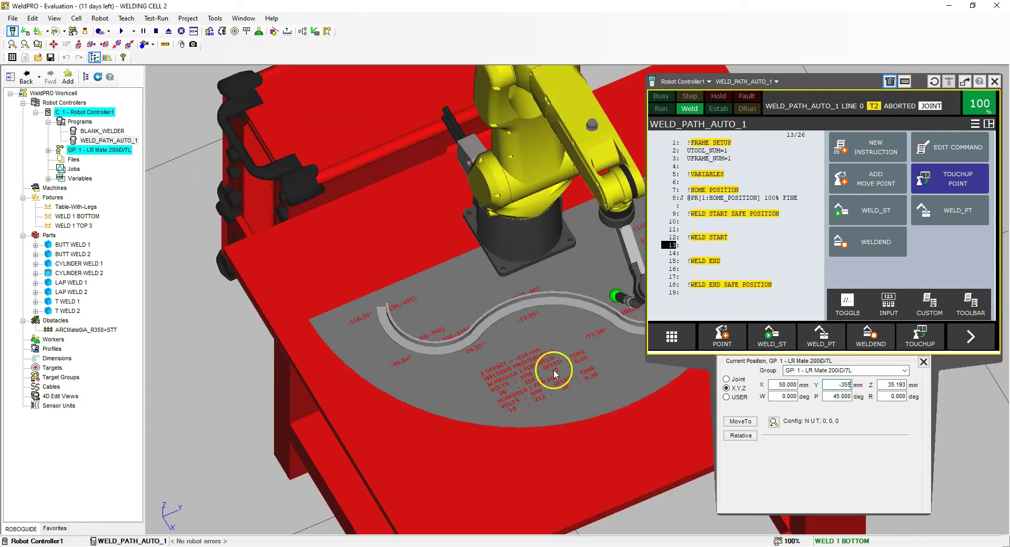
scroll(558, 372, "up", 5)
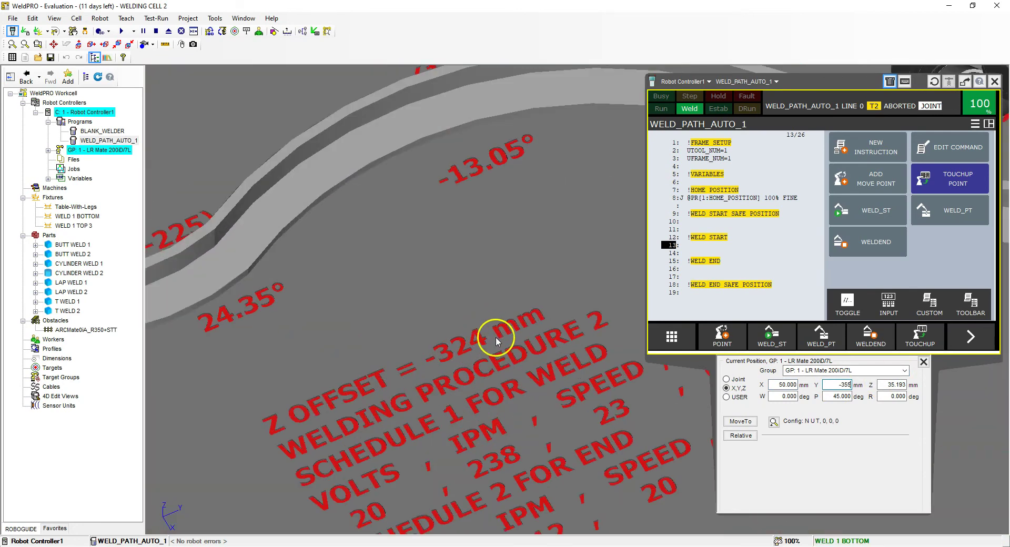
scroll(508, 332, "down", 1)
scroll(235, 226, "up", 2)
key("Tab")
type("-324")
key("Return")
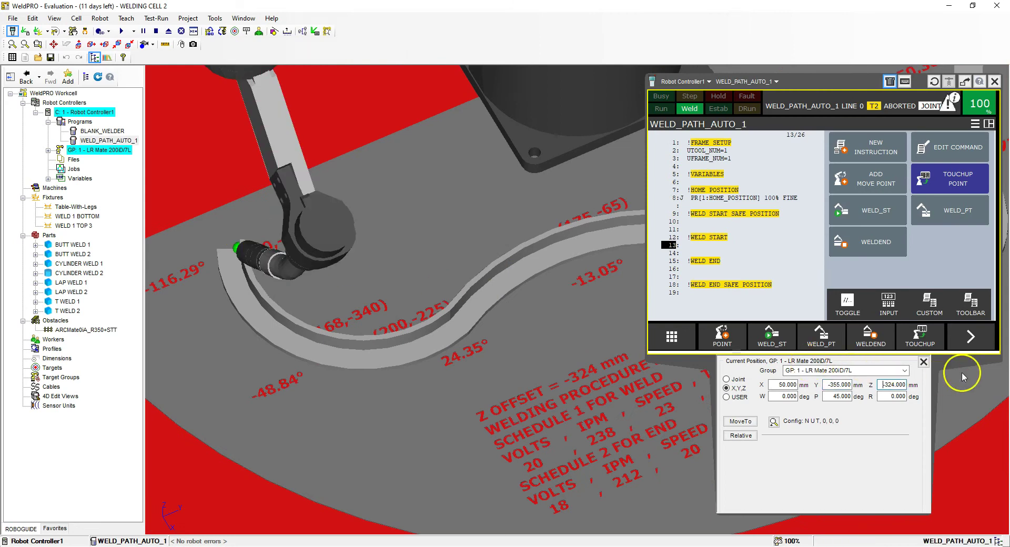
scroll(396, 313, "down", 2)
scroll(252, 230, "up", 5)
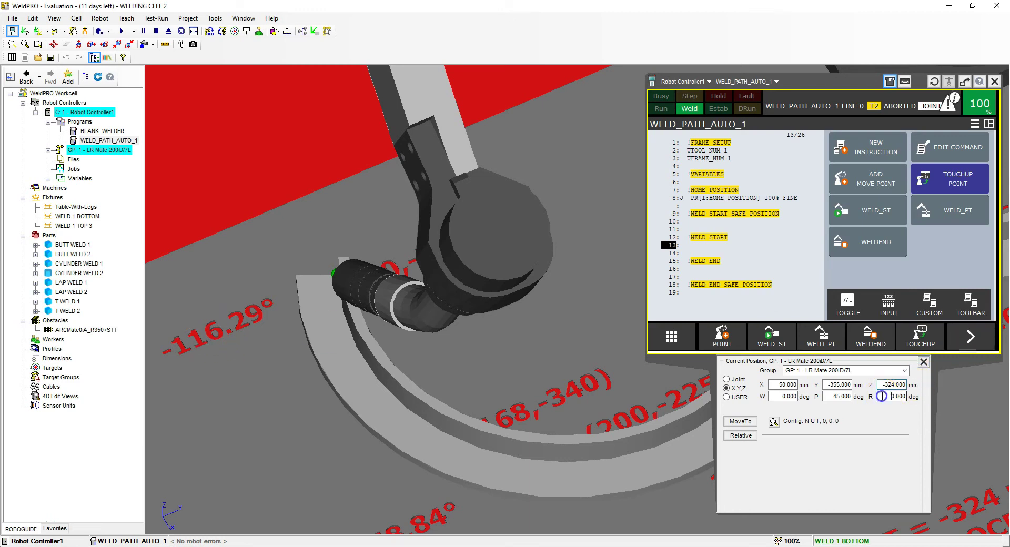
- Set the torch's R angle to -116.29 degrees
double_click(893, 397)
type("-116.29")
key("Return")
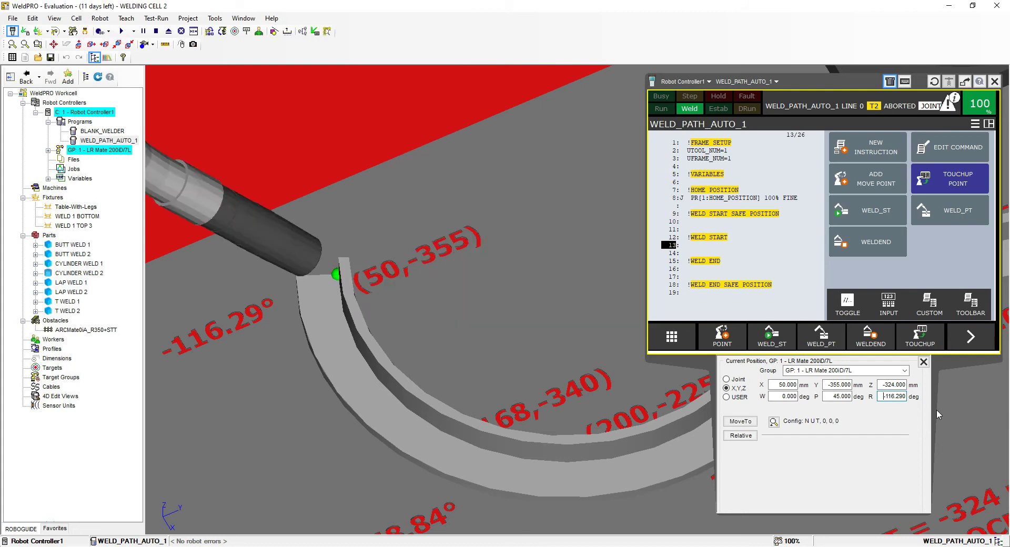
scroll(605, 361, "down", 3)
right_click_drag(503, 300, 535, 301)
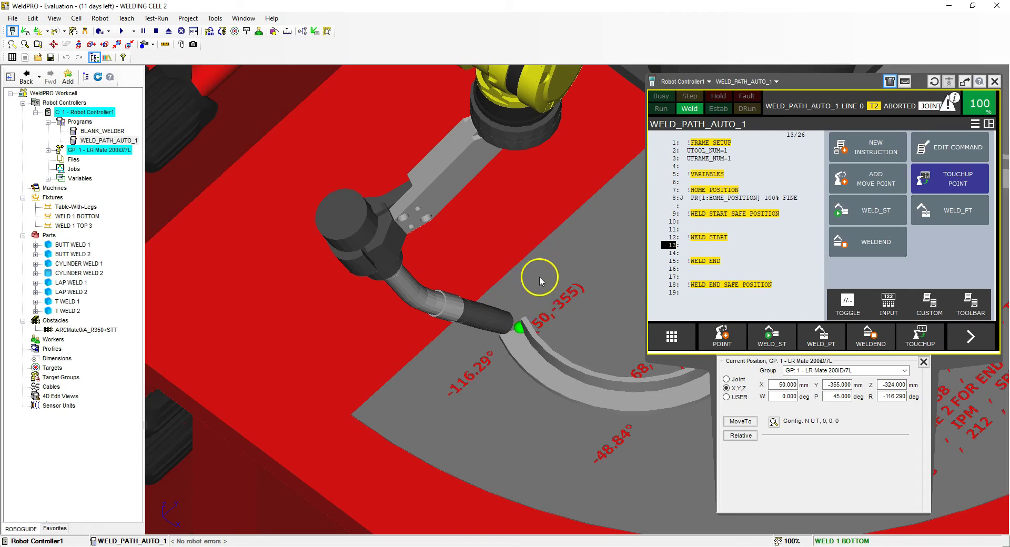
- Set the torch's W angle to -20 degrees
double_click(785, 396)
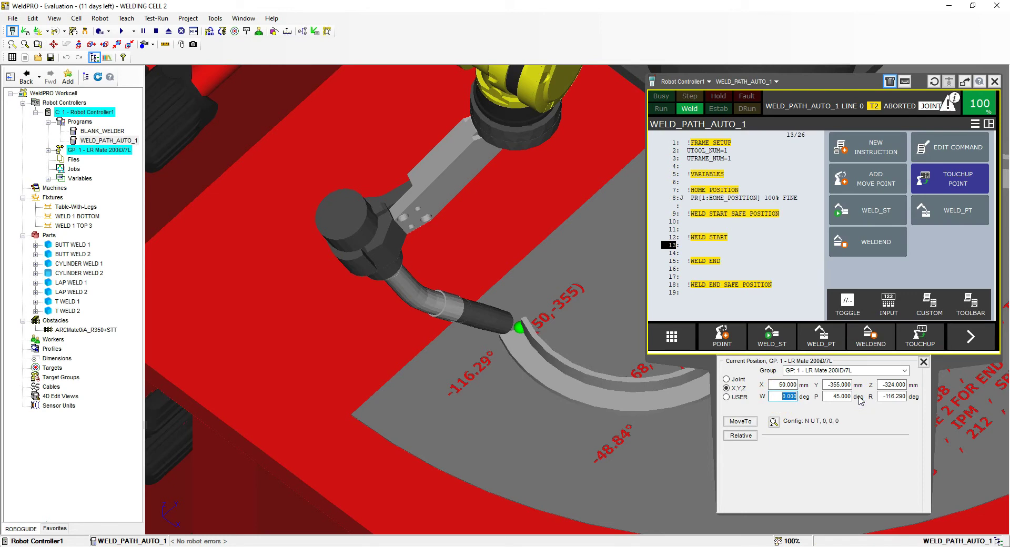
type("20")
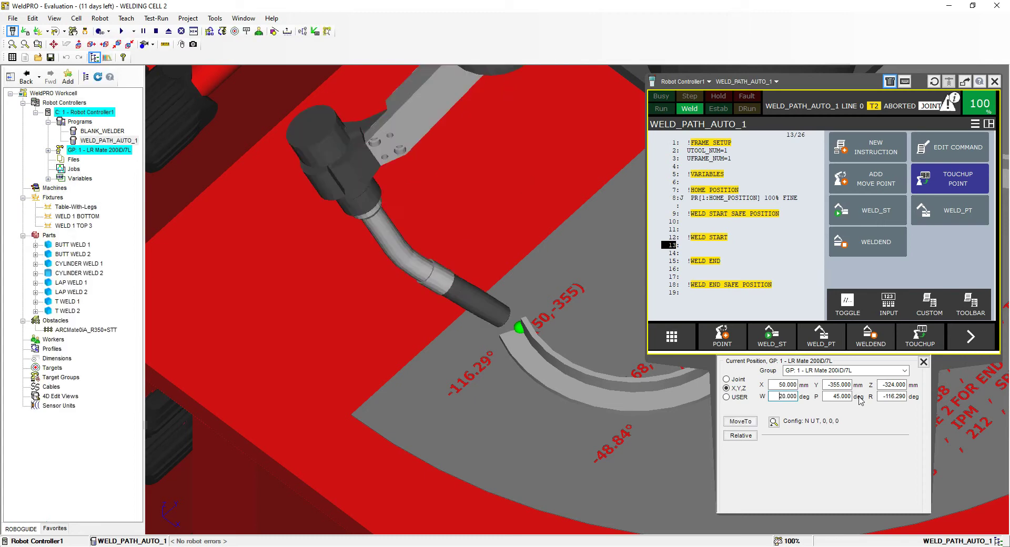
left_click(843, 407)
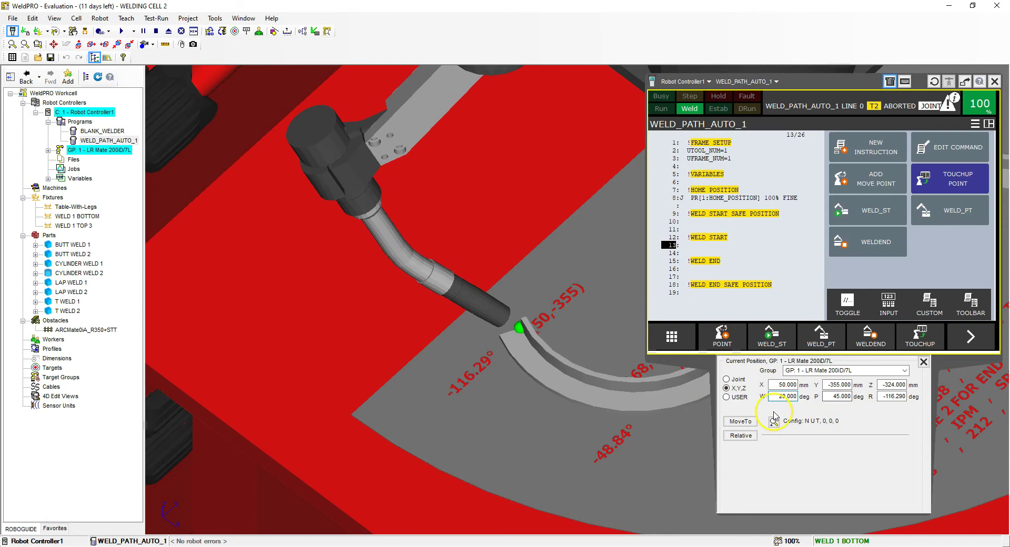
left_click(781, 398)
type("-")
key("Return")
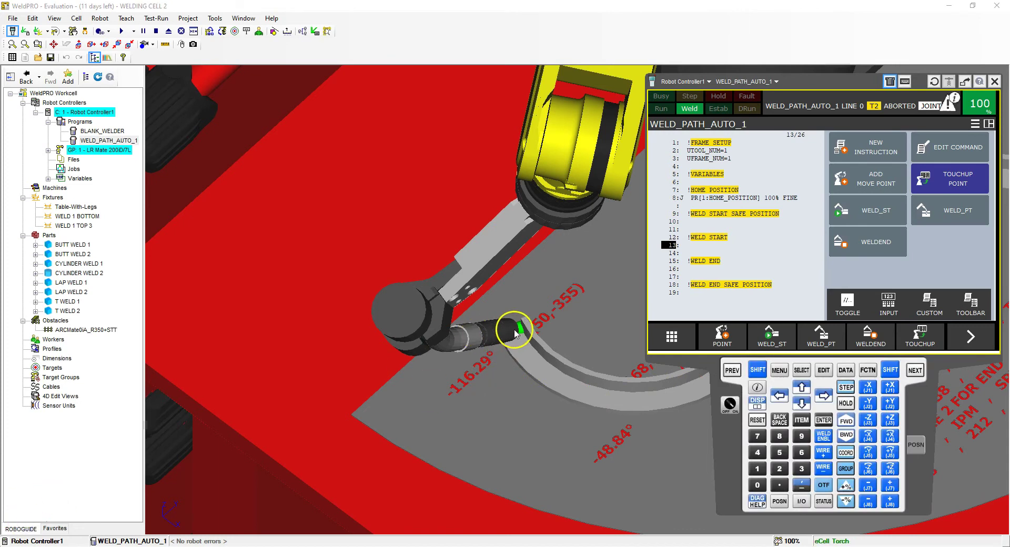
- Record line 13 as 'J @P[1] 100% FINE', then select line 10 and show the torch jog triad
left_click(886, 191)
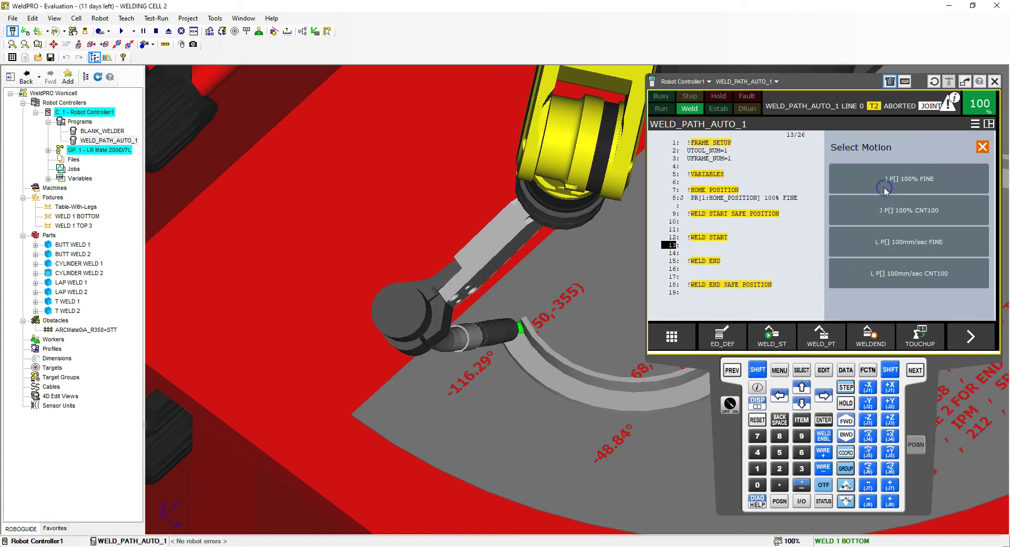
left_click(921, 184)
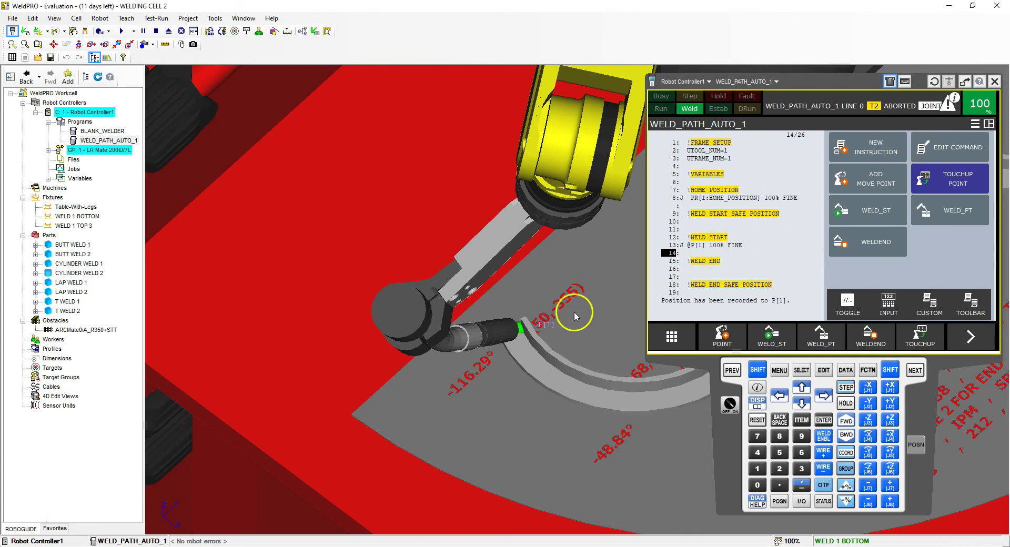
middle_click_drag(561, 322, 450, 208)
scroll(440, 207, "up", 5)
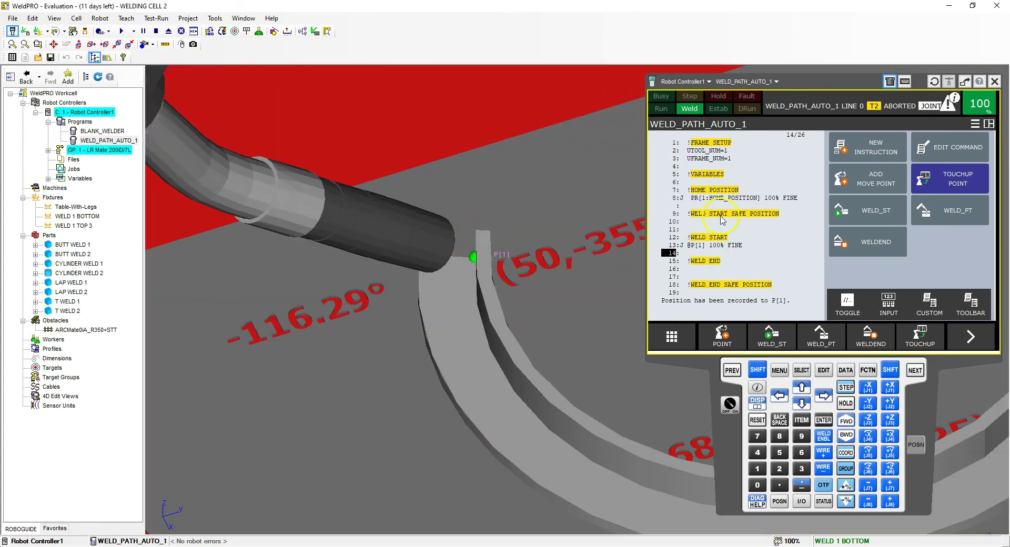
left_click(693, 223)
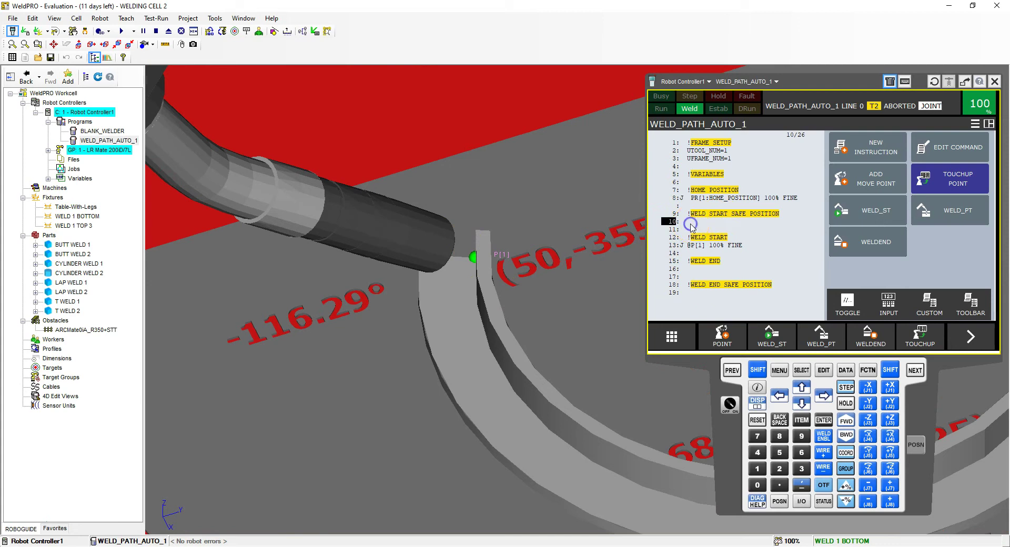
left_click(473, 257)
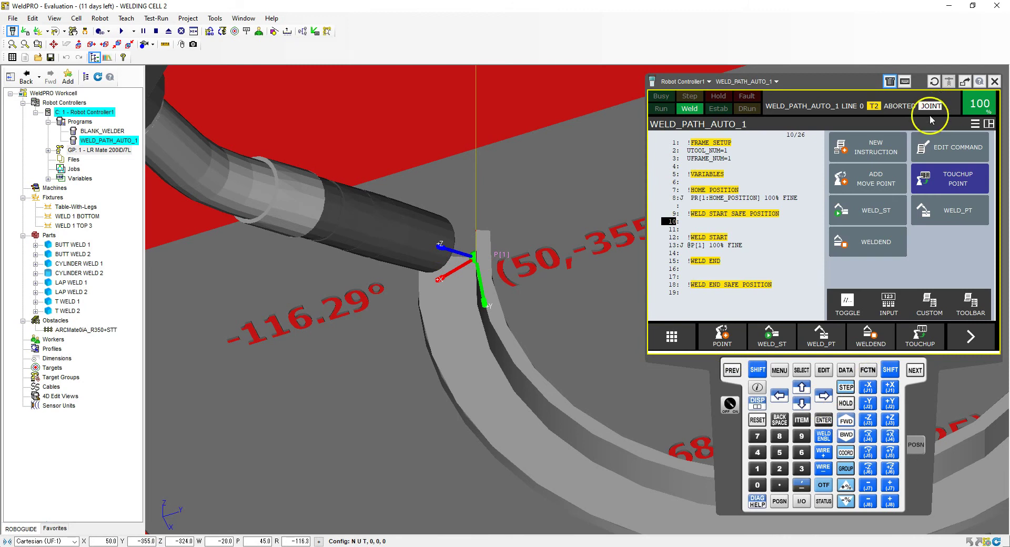
- Jog the torch clear of the part in tool frame and record it as J P[2] 100% FINE
left_click(846, 452)
left_click(846, 453)
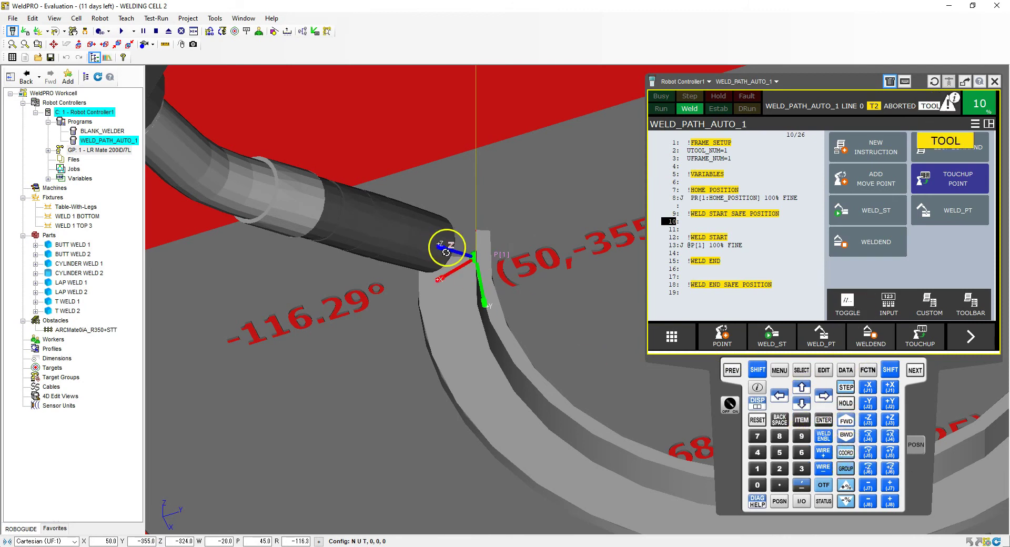
left_click_drag(455, 256, 326, 240)
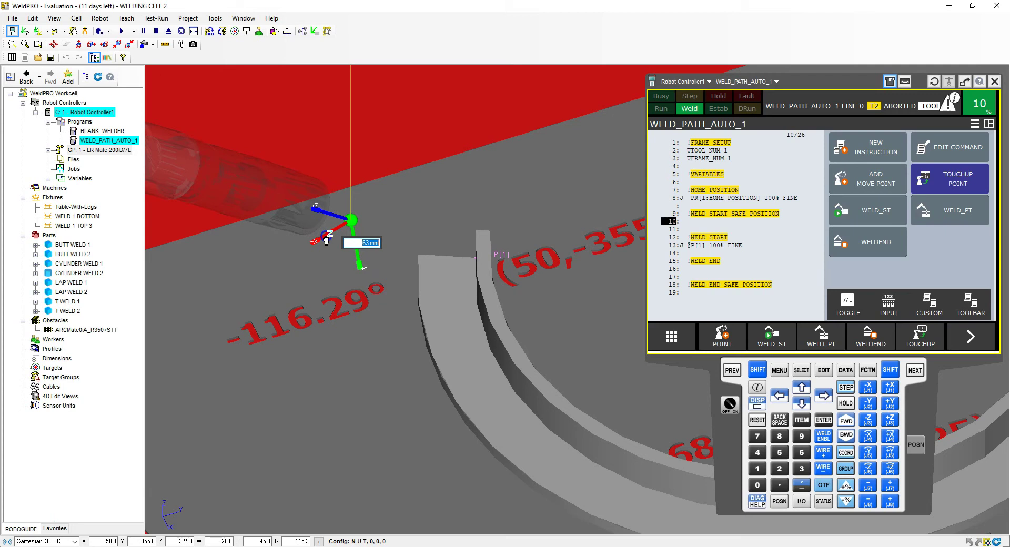
left_click_drag(326, 240, 339, 284)
right_click_drag(433, 198, 478, 168)
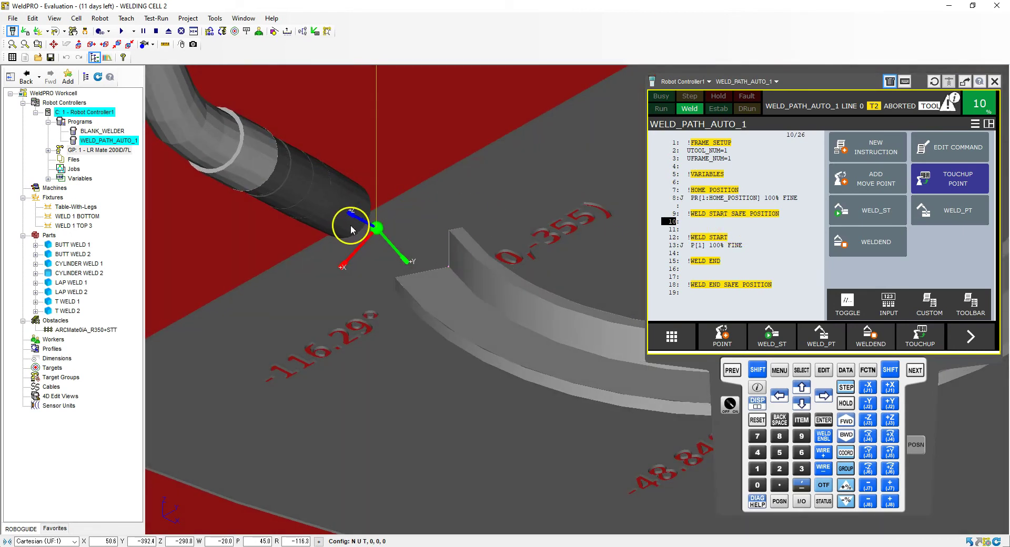
scroll(411, 229, "down", 5)
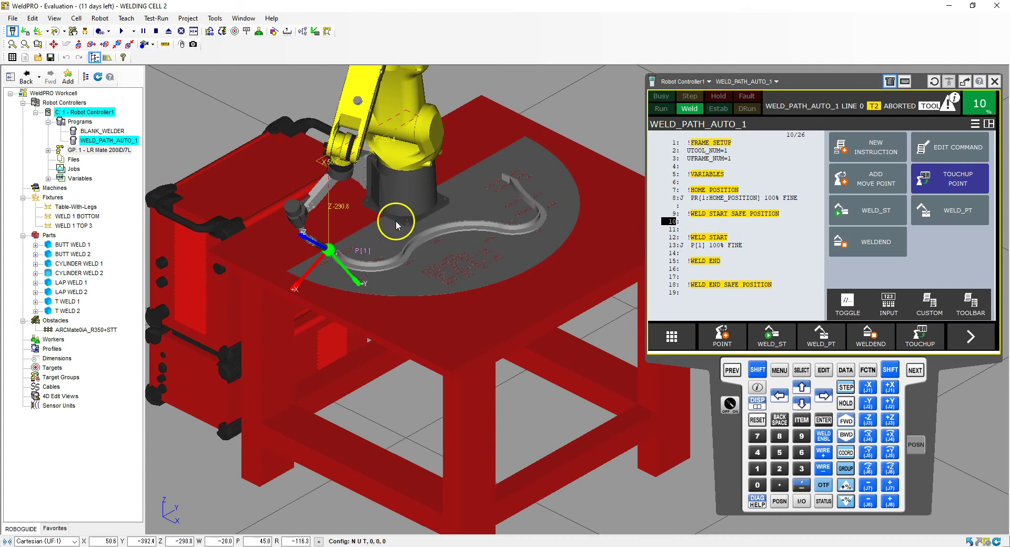
scroll(342, 253, "up", 8)
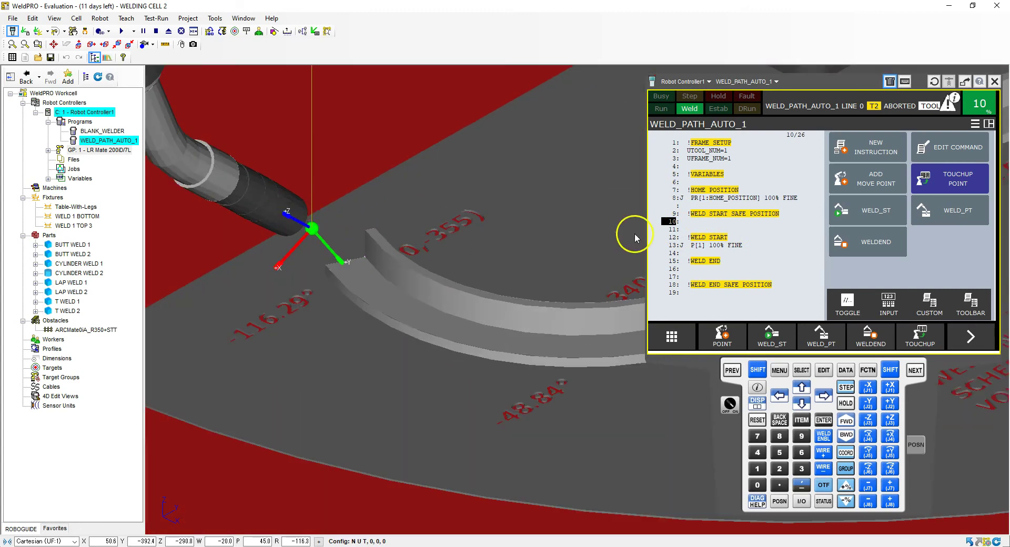
left_click(875, 184)
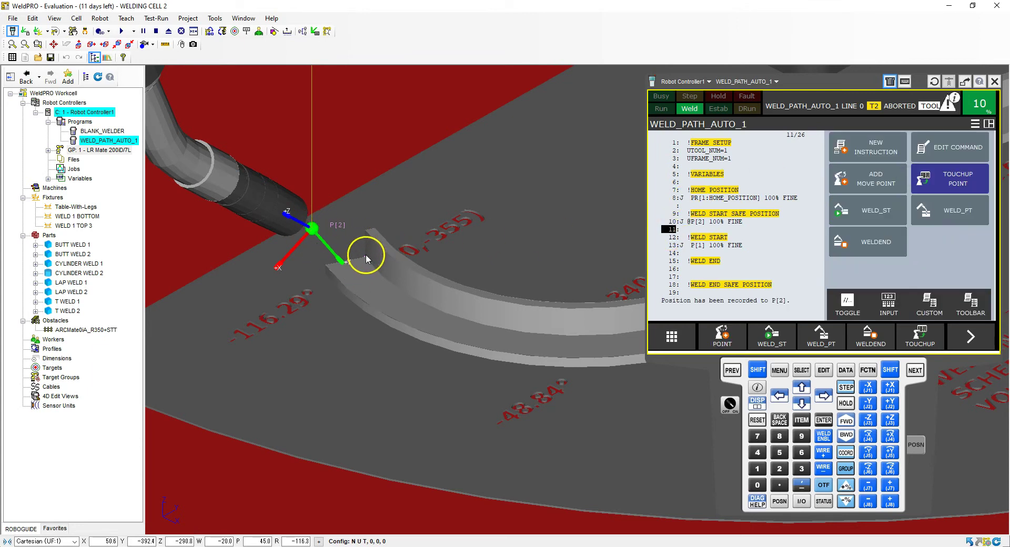
- Step forward from line 13 to bring the torch back onto P[1]
left_click(672, 246)
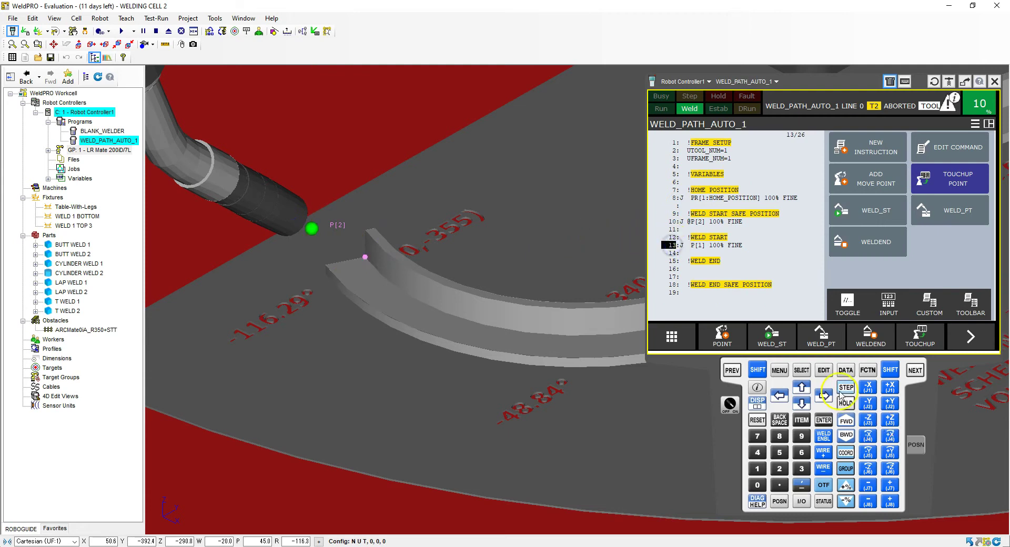
left_click(846, 388)
left_click(758, 370)
left_click(846, 421)
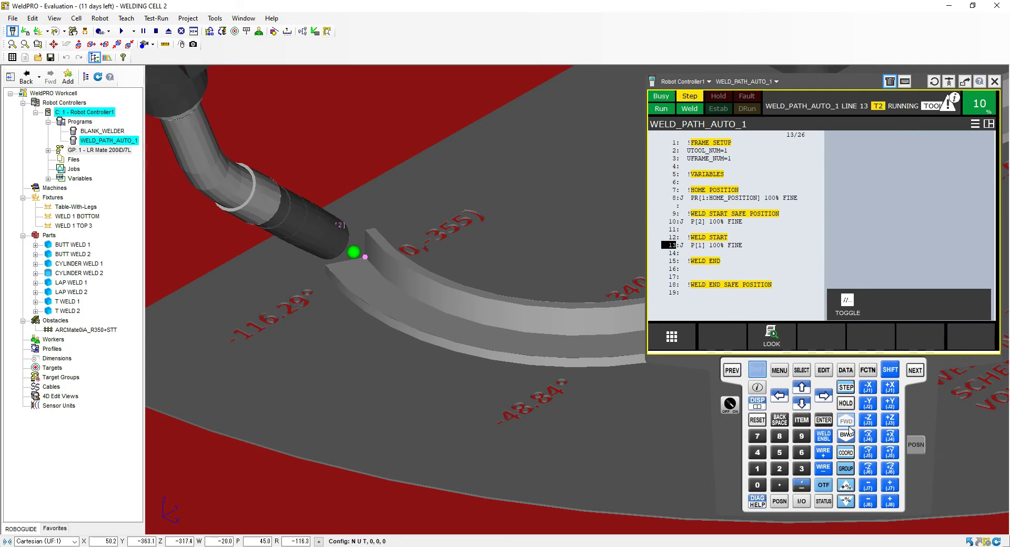
left_click(722, 255)
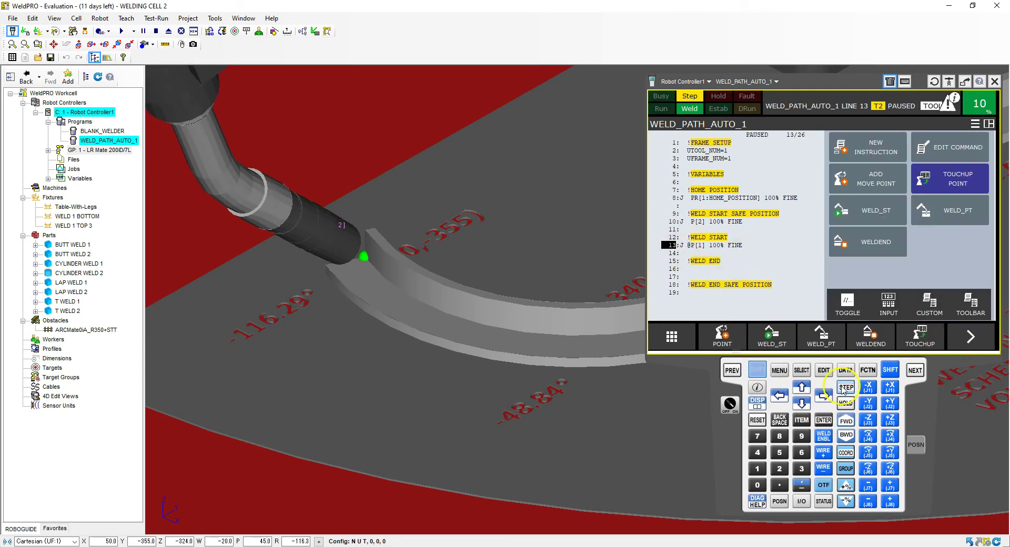
left_click(836, 380)
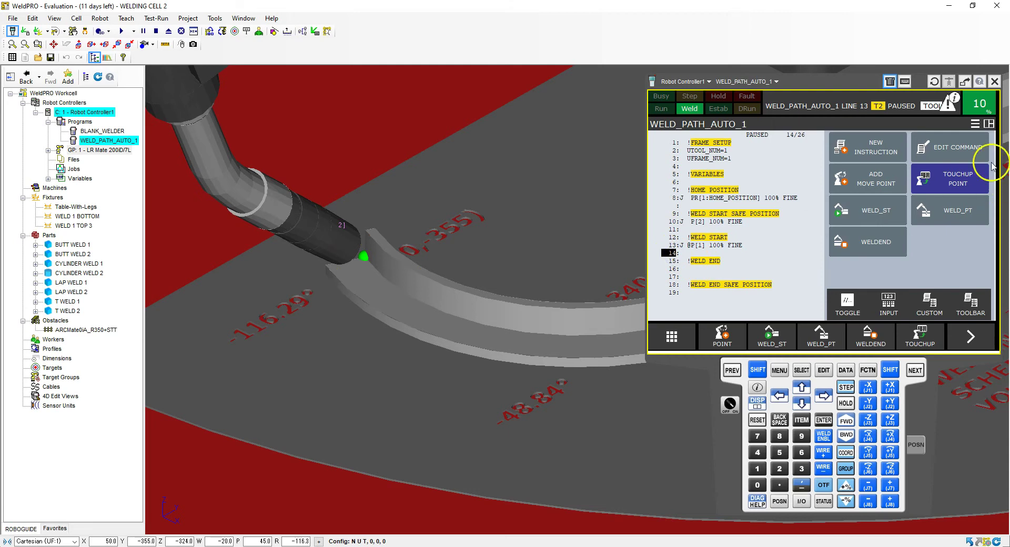
- Insert Weld Start[2,1] on line 14 with procedure 2 and schedule 1
left_click(877, 149)
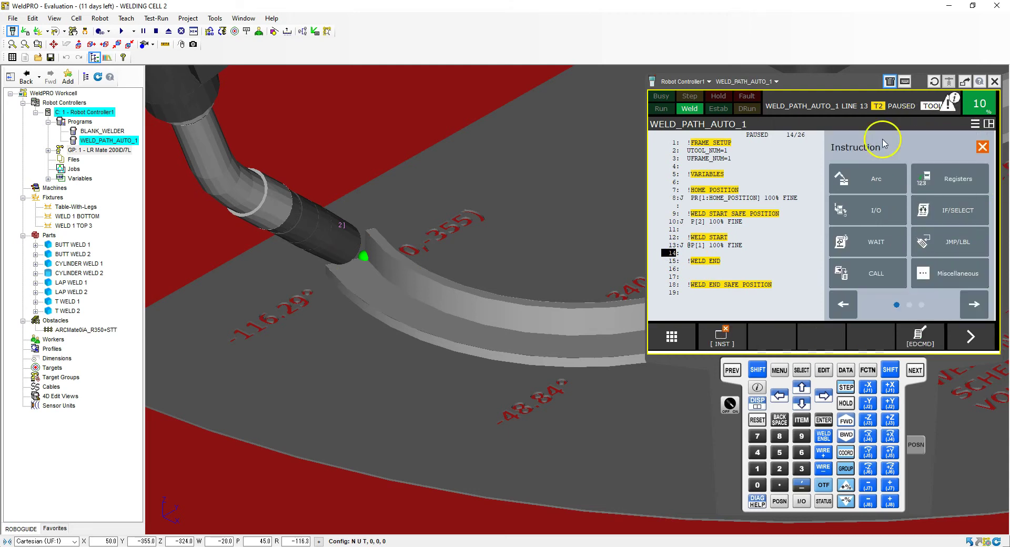
left_click(875, 180)
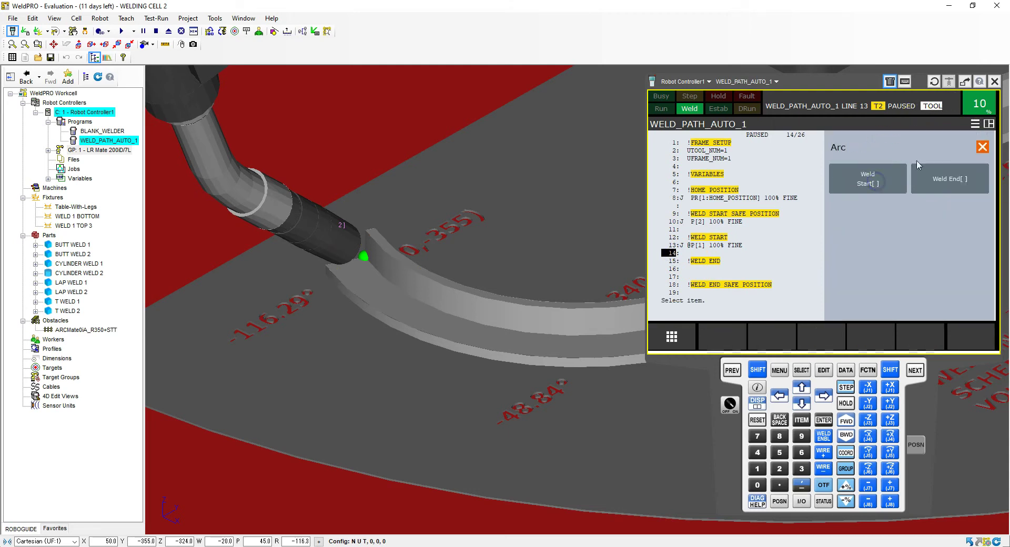
left_click(864, 184)
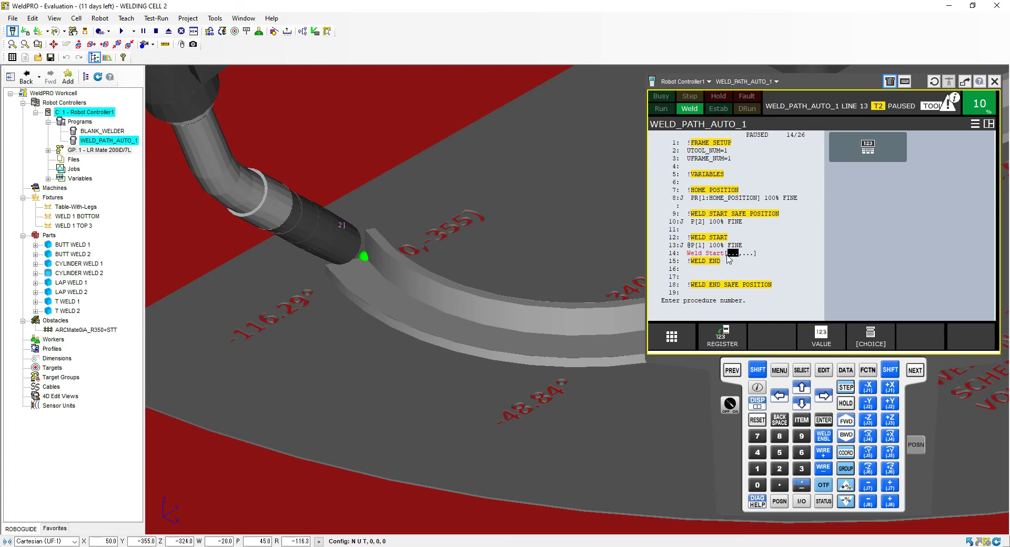
left_click(729, 258)
type("2")
key("Return")
type("1")
key("Return")
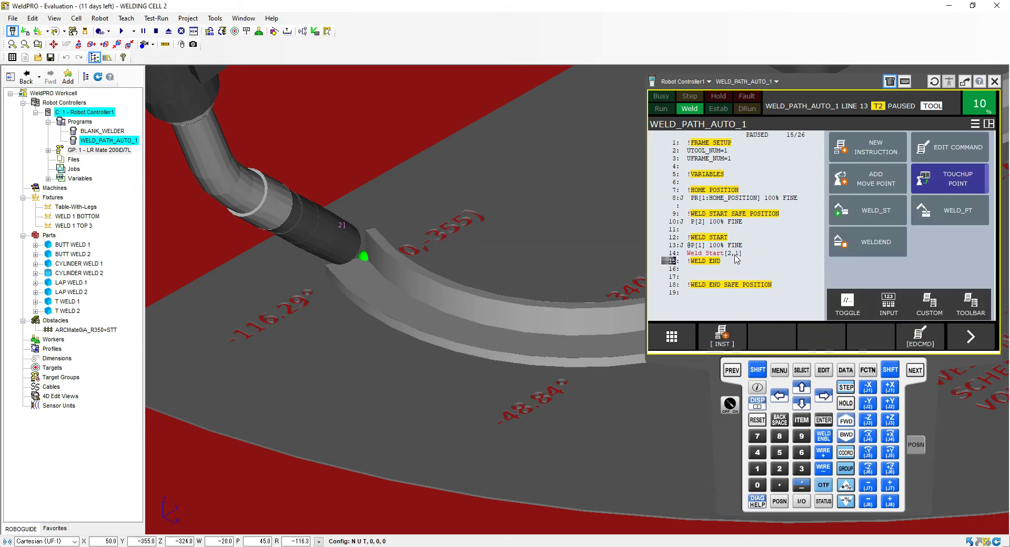
- Change line 13 to a linear move, 'L @P[1] 250mm/sec FINE'
left_click(682, 245)
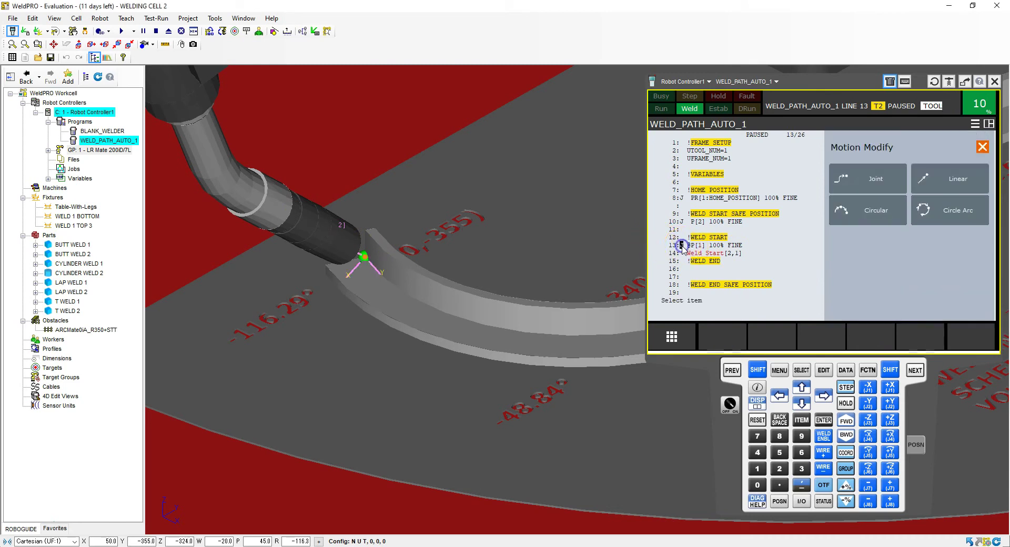
left_click(959, 181)
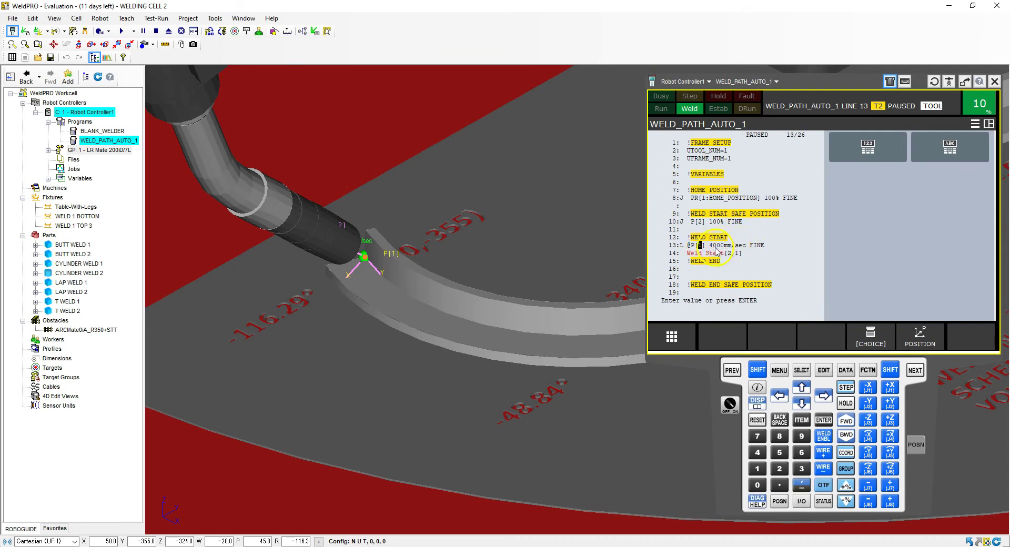
left_click(716, 246)
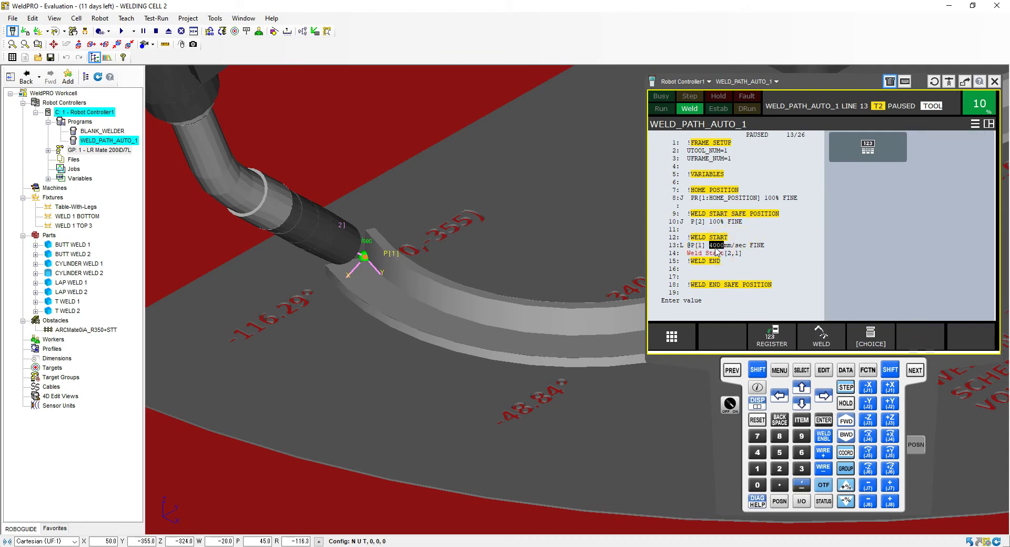
left_click(716, 249)
type("250")
key("Return")
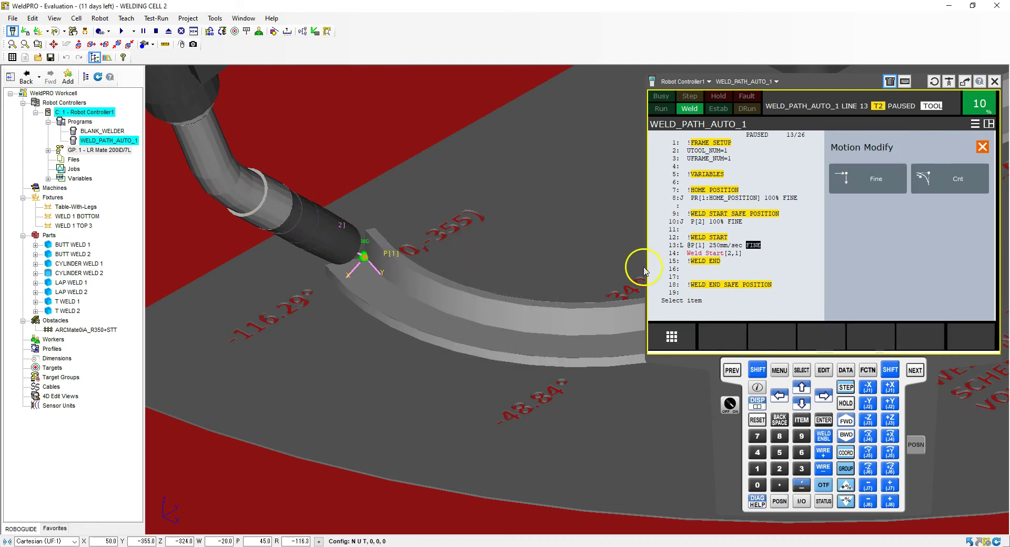
left_click(674, 262)
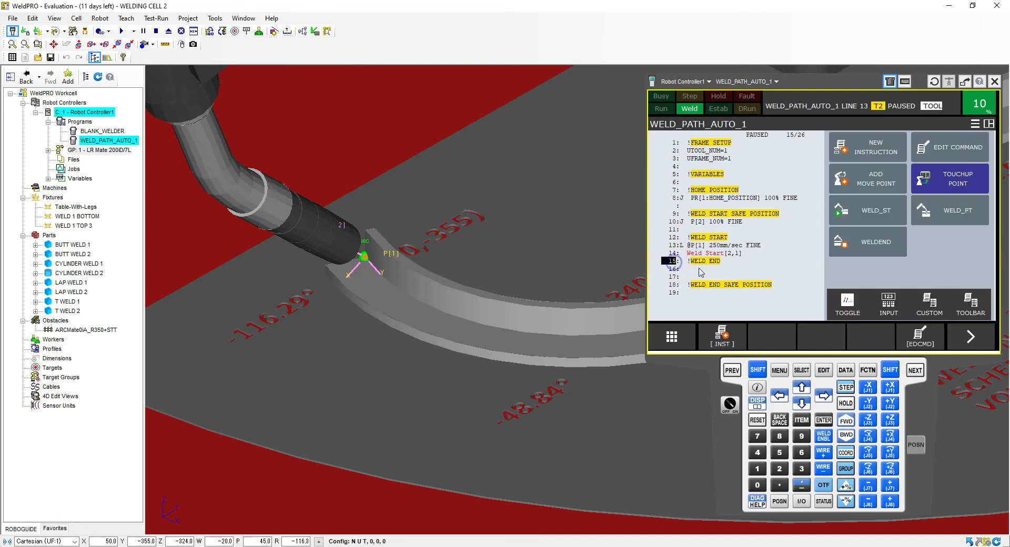
- Insert one blank line at line 15 after Weld Start[2,1]
left_click(909, 337)
left_click(858, 176)
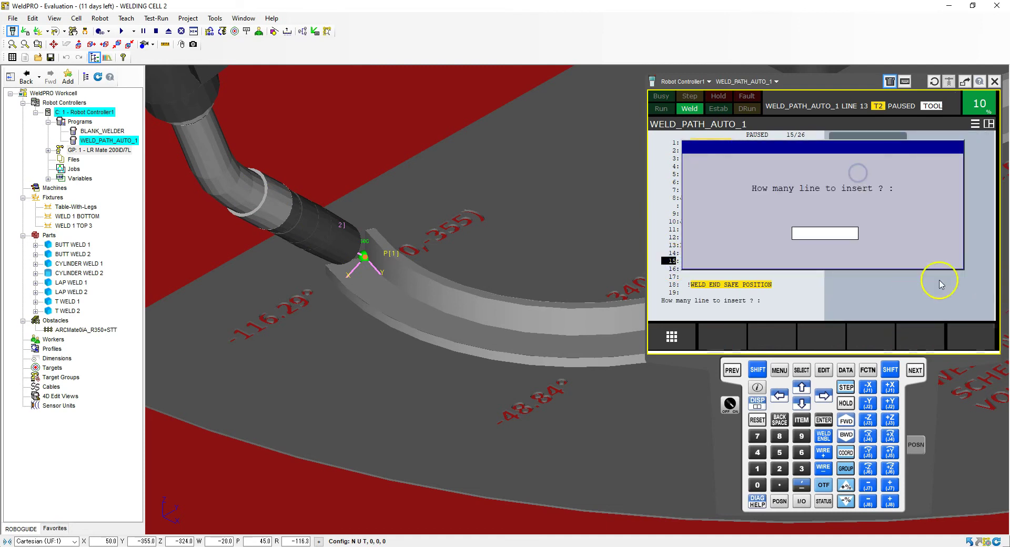
type("1")
key("Return")
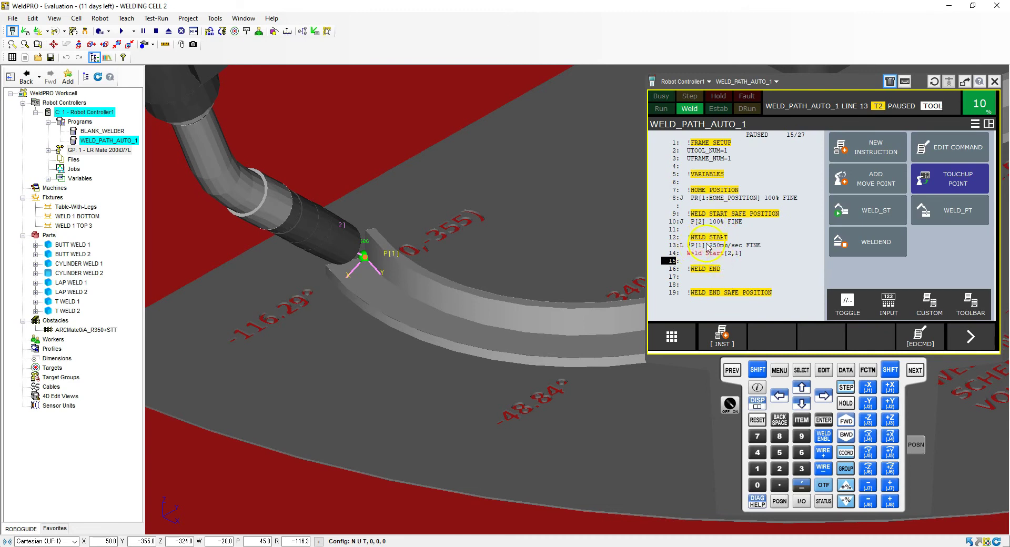
scroll(361, 255, "down", 4)
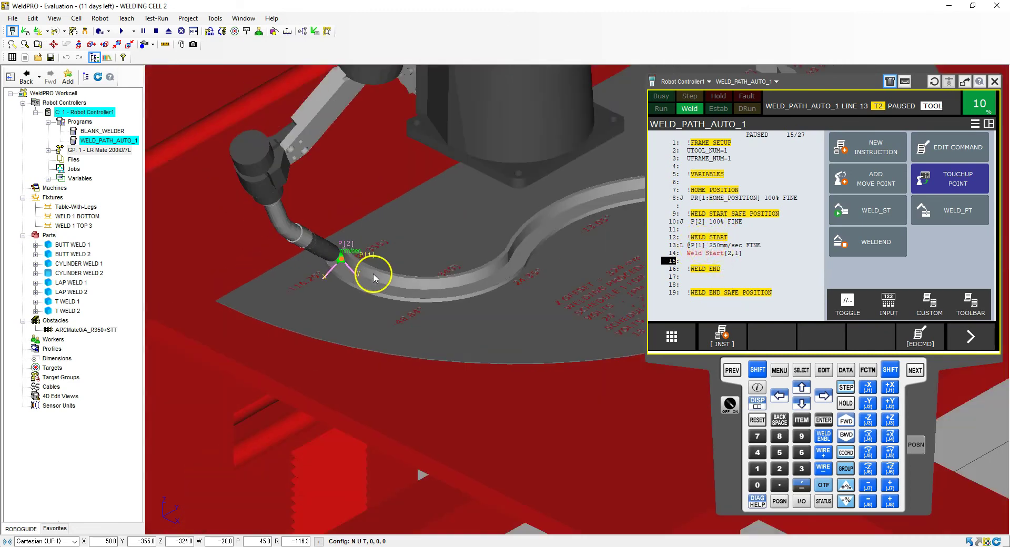
scroll(374, 272, "up", 3)
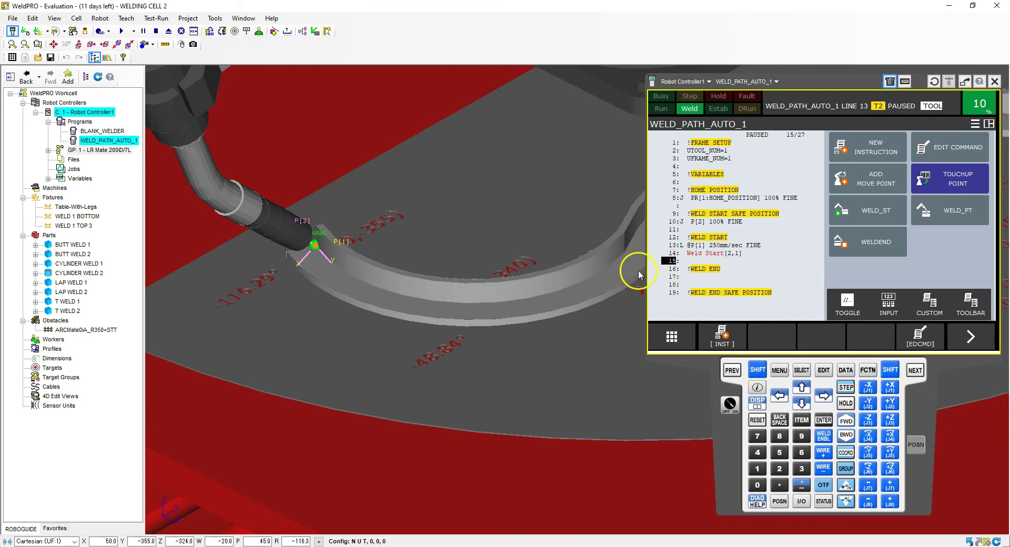
scroll(338, 266, "down", 3)
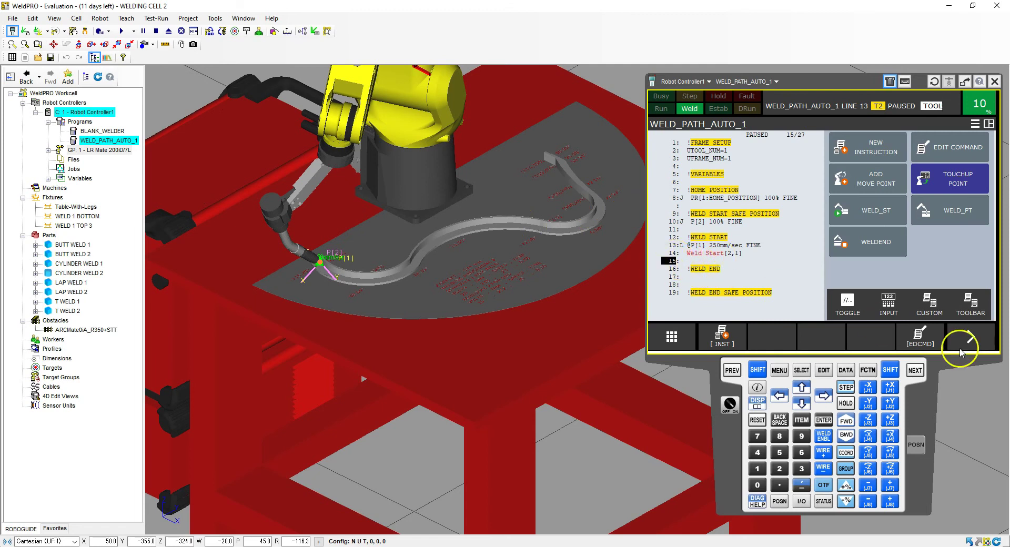
- Insert ten more blank lines so the program reaches 37 lines
left_click(920, 337)
left_click(889, 185)
left_click(837, 232)
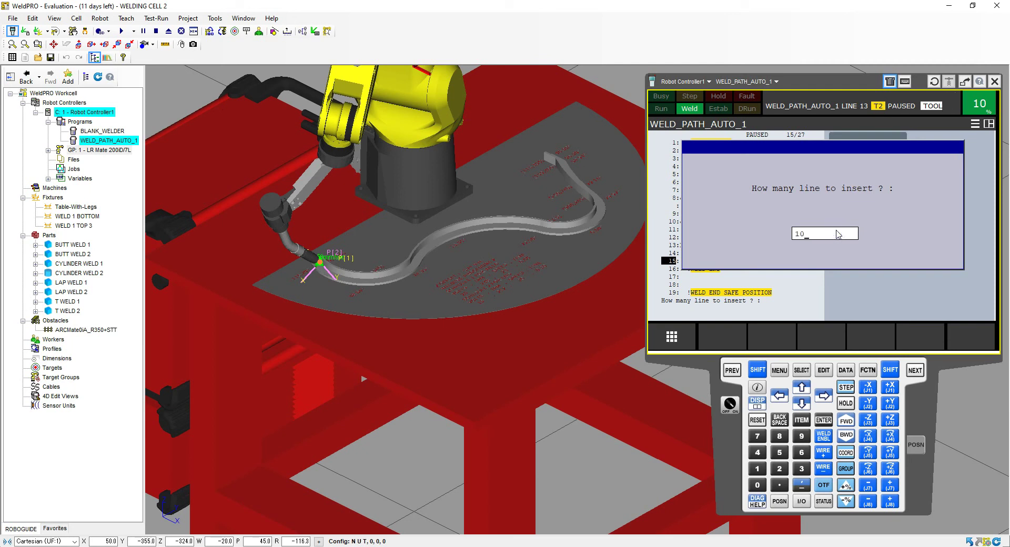
key("Return")
scroll(311, 298, "up", 5)
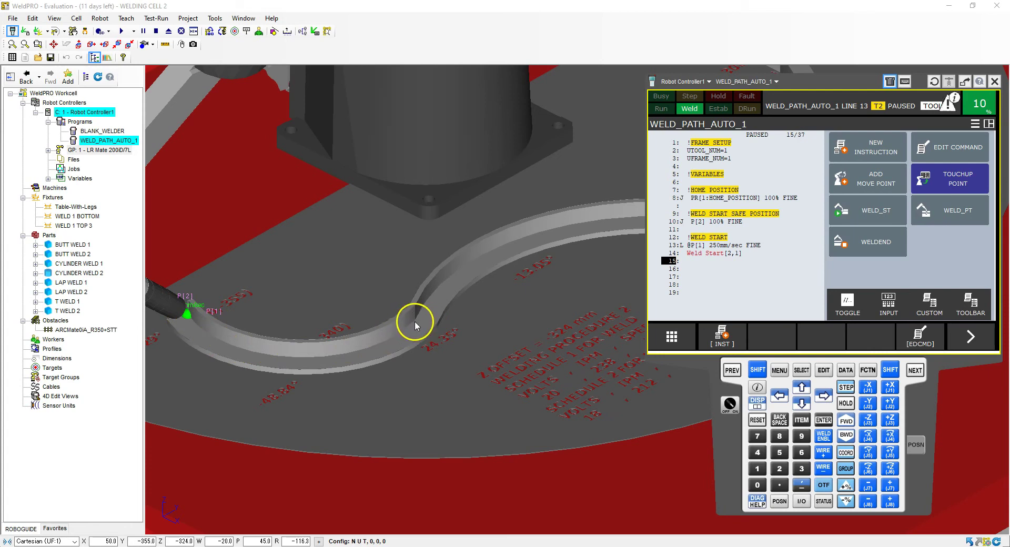
scroll(388, 310, "down", 3)
scroll(387, 319, "up", 2)
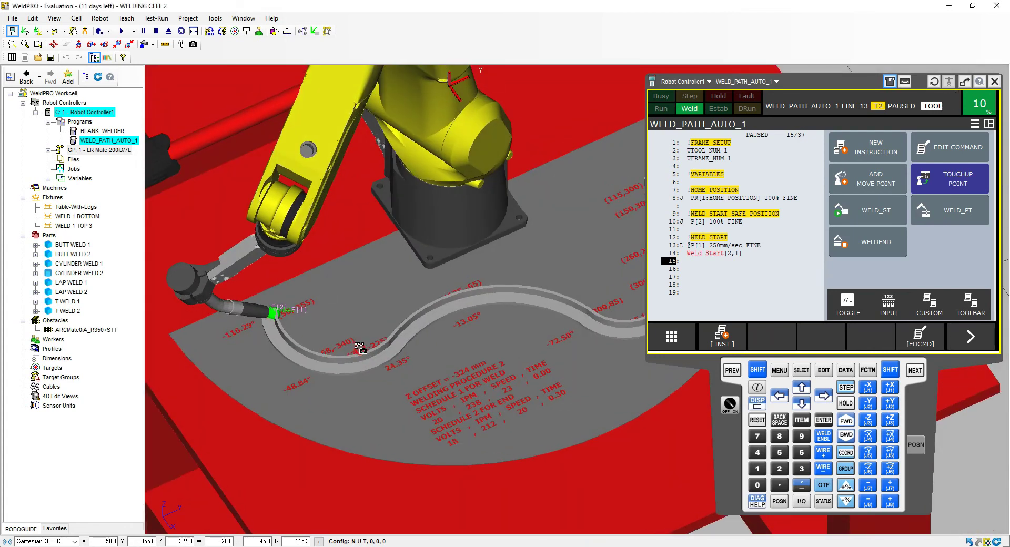
scroll(297, 368, "up", 3)
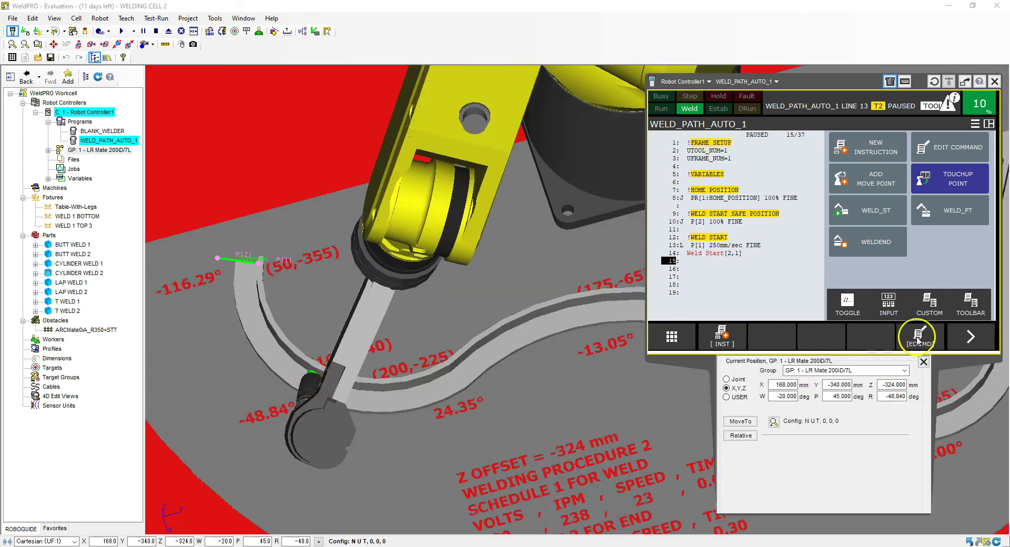
left_click(883, 186)
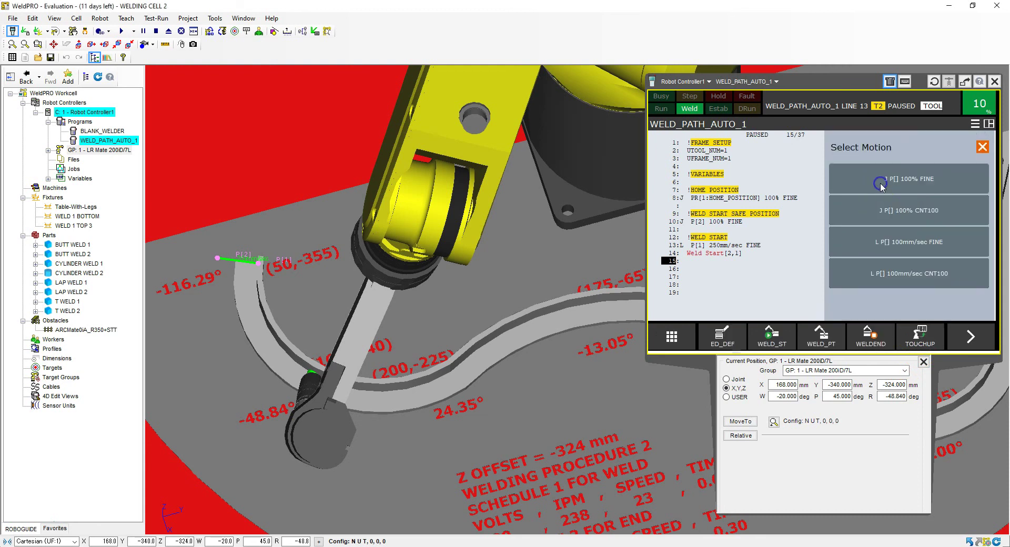
- Record P[3] as a circular move on line 15 and set the torch to X 200, Y -225, W -18
left_click(940, 247)
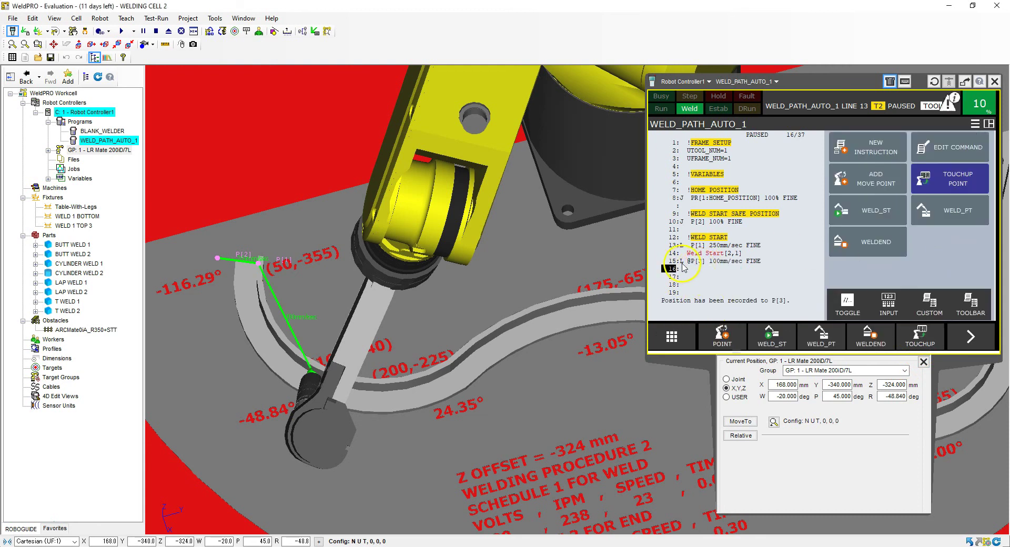
left_click(681, 261)
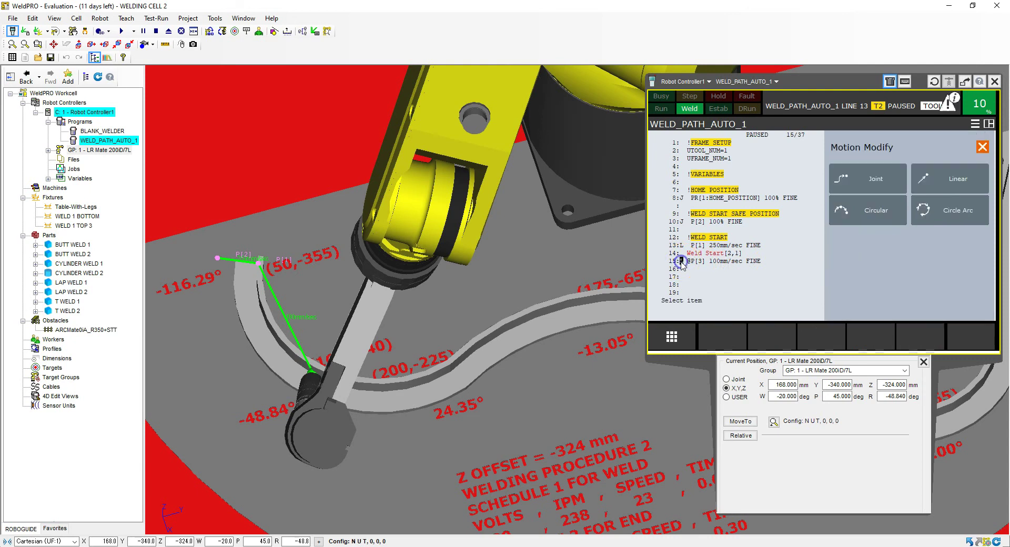
left_click(881, 211)
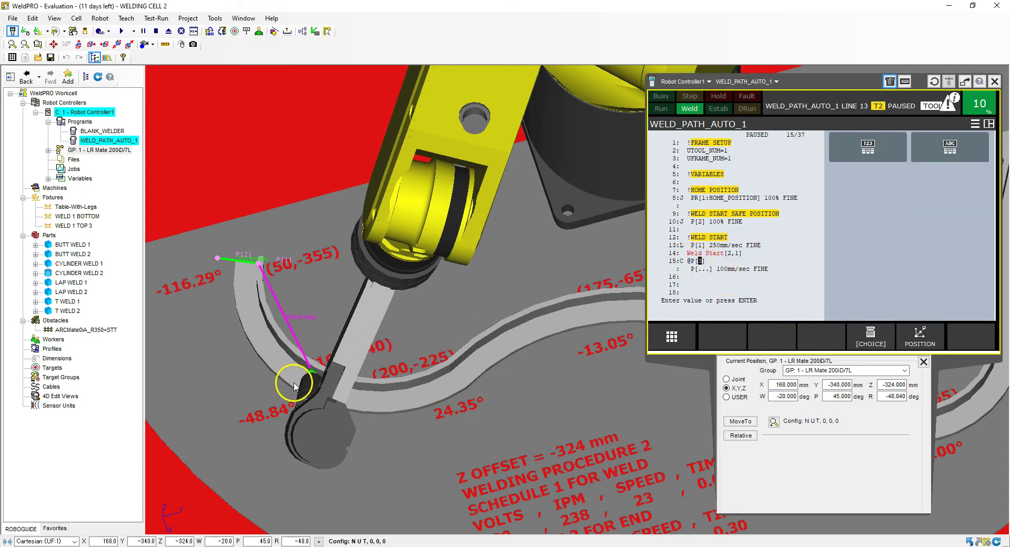
left_click(680, 270)
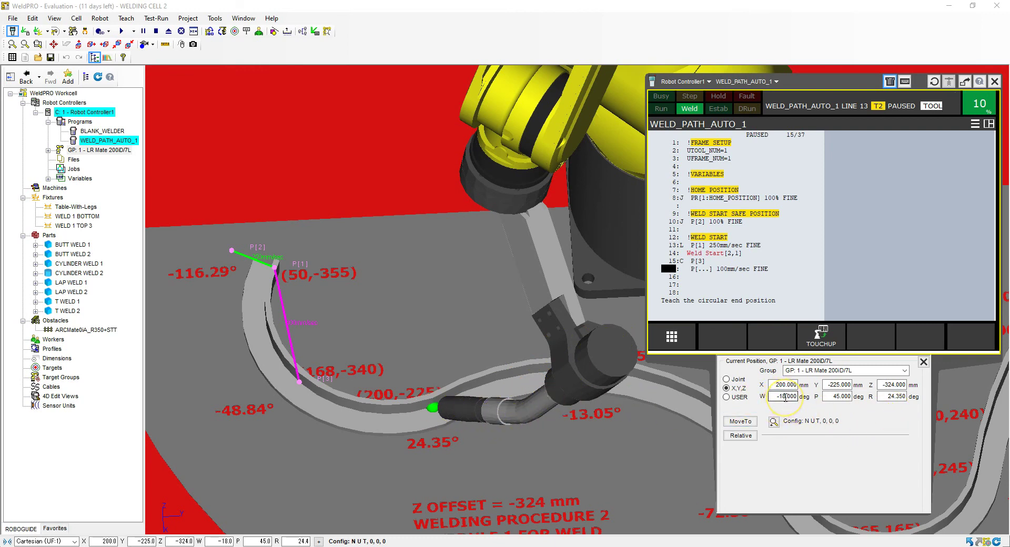
left_click(785, 397)
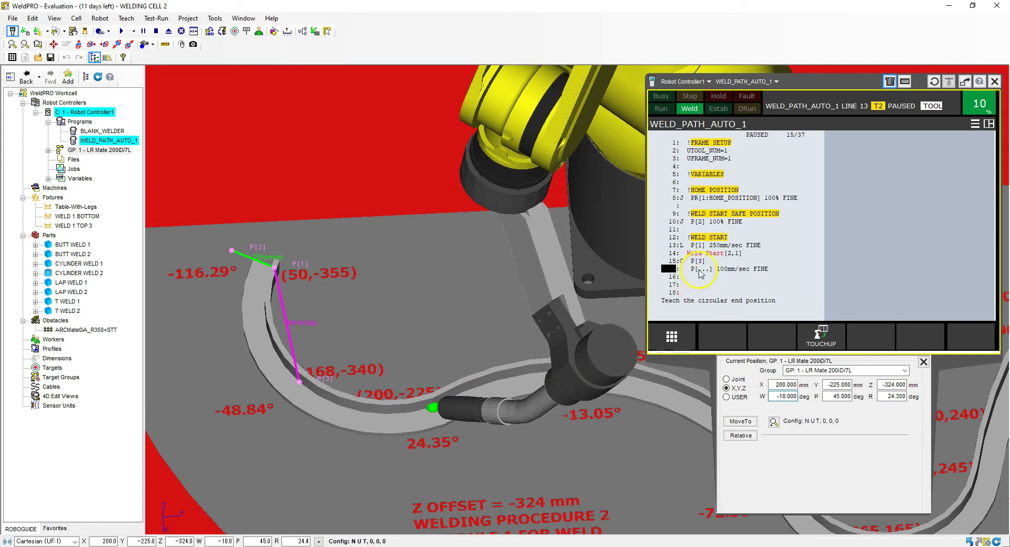
- Record the torch pose as circular end point P[4] at 100mm/sec FINE
left_click(924, 362)
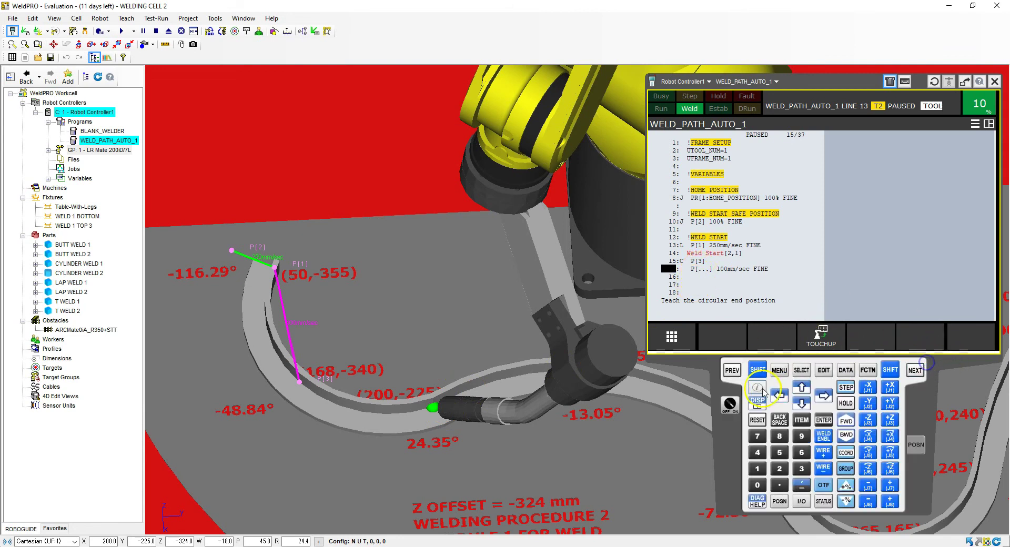
left_click(758, 370)
left_click(823, 339)
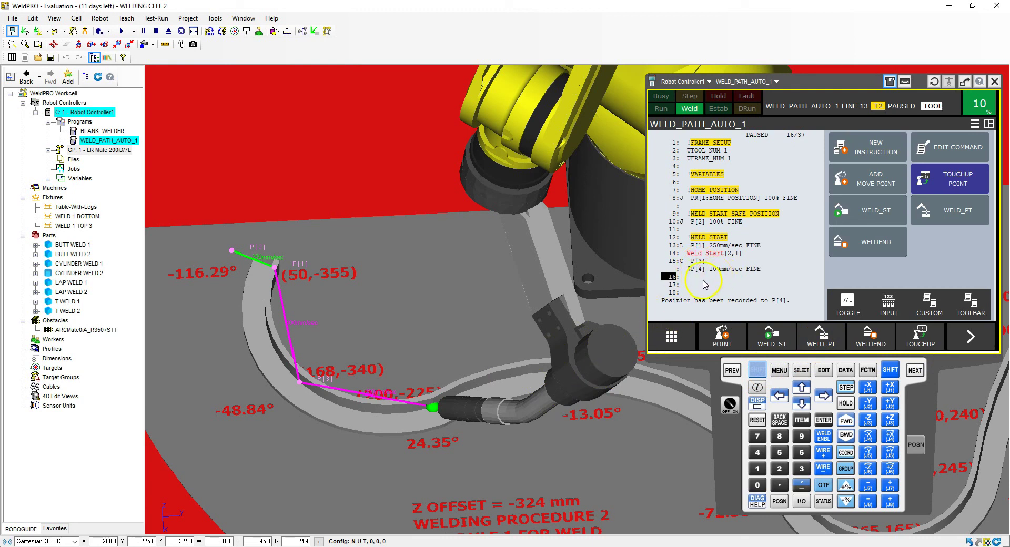
- Add Weld End[2,2] after P[4] and delete the unused blank lines
left_click(865, 147)
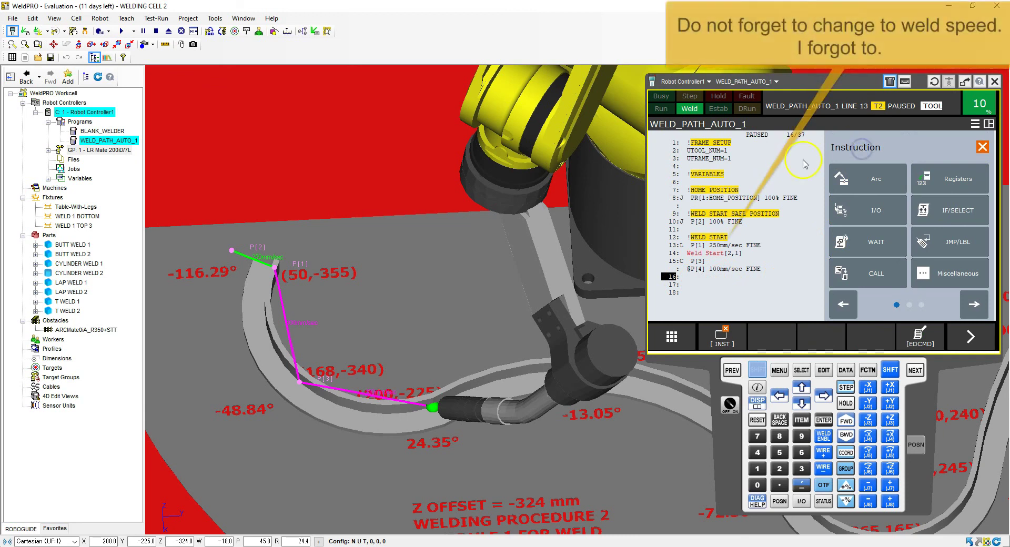
left_click(877, 182)
left_click(971, 180)
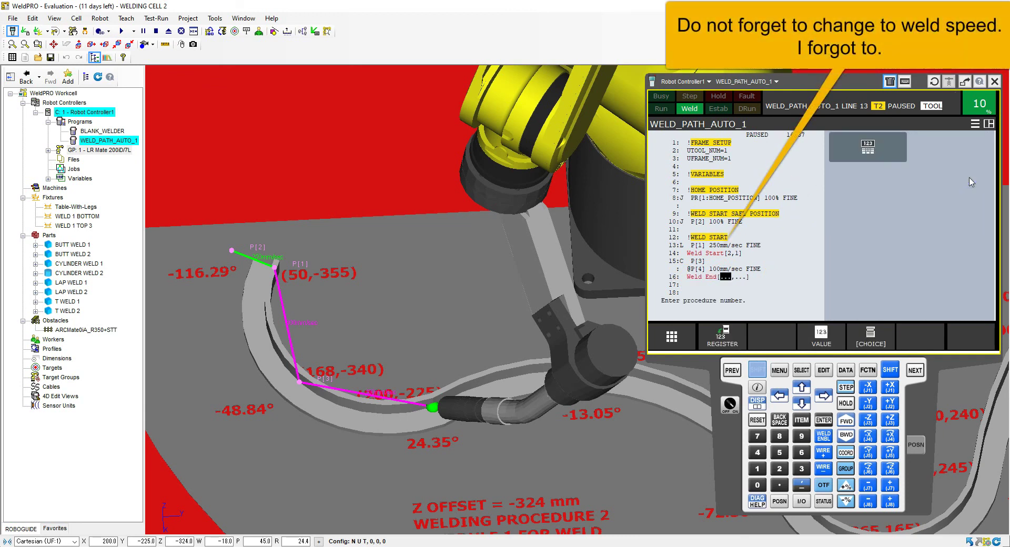
type("2")
key("Return")
left_click(831, 268)
type("2")
key("Return")
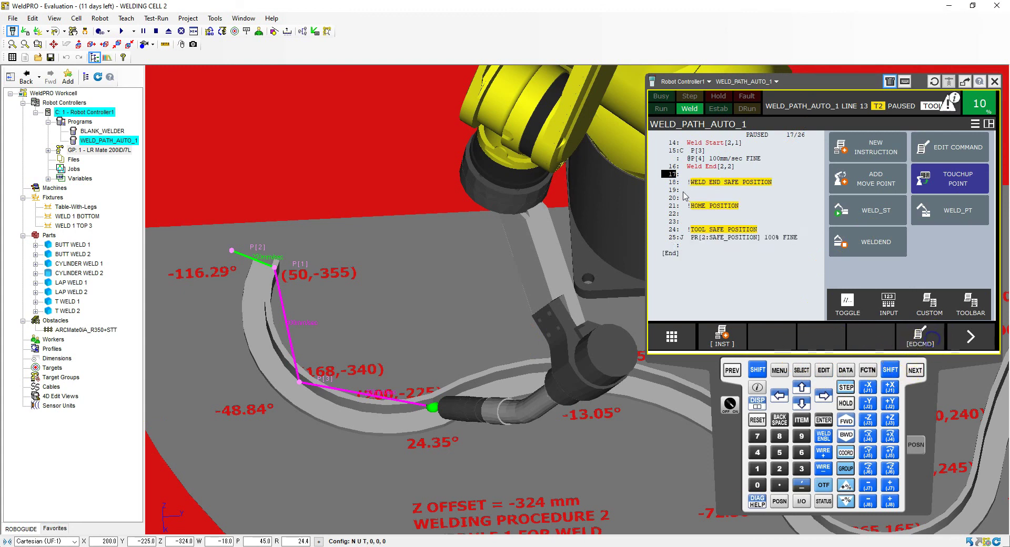
left_click(679, 191)
- Abort the program and jog the torch up along Z clear of the seam
left_click(432, 407)
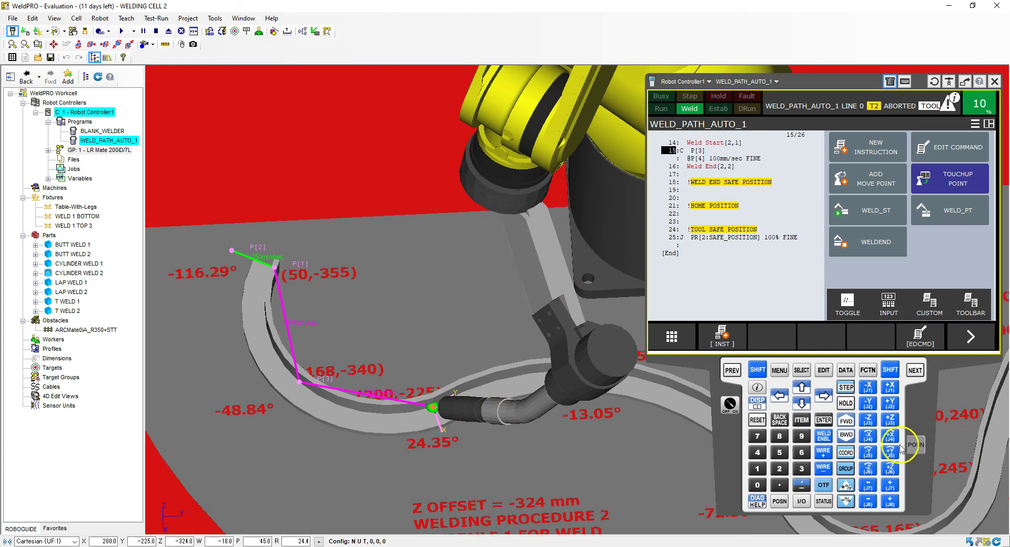
left_click(525, 414)
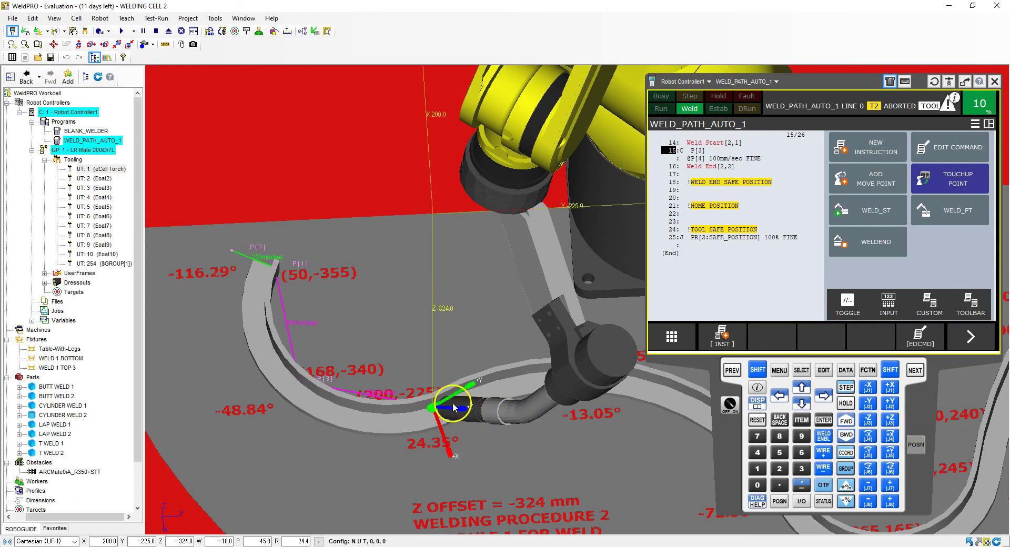
left_click_drag(454, 407, 451, 439)
scroll(518, 385, "up", 5)
right_click_drag(518, 385, 523, 385)
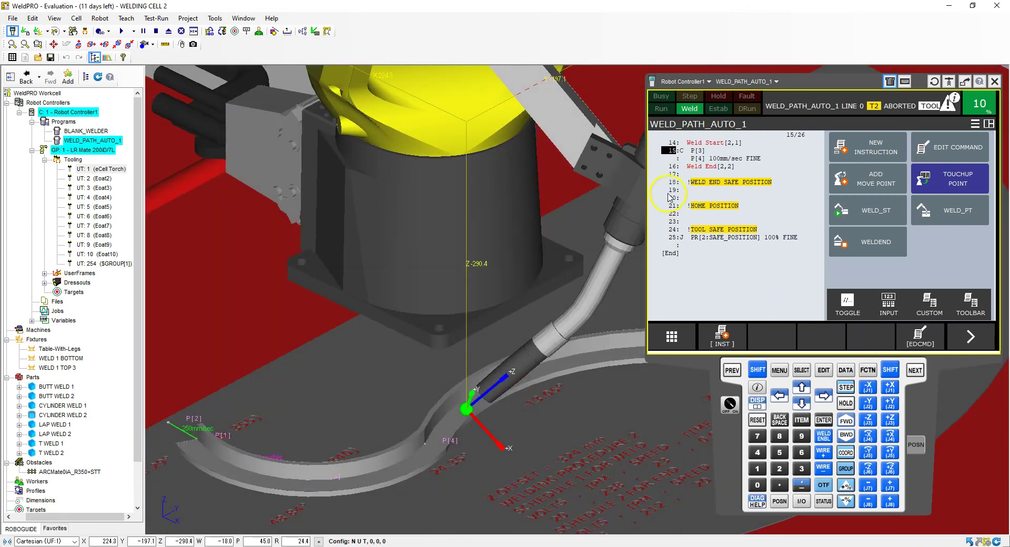
- Record the raised pose on line 19 as 'L @P[5] 250mm/sec FINE'
left_click(675, 190)
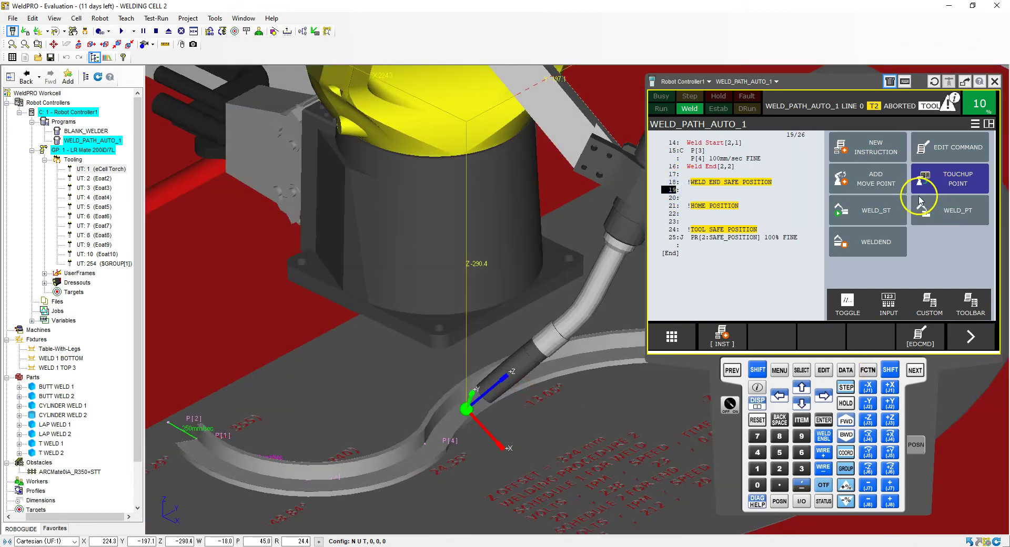
left_click(884, 187)
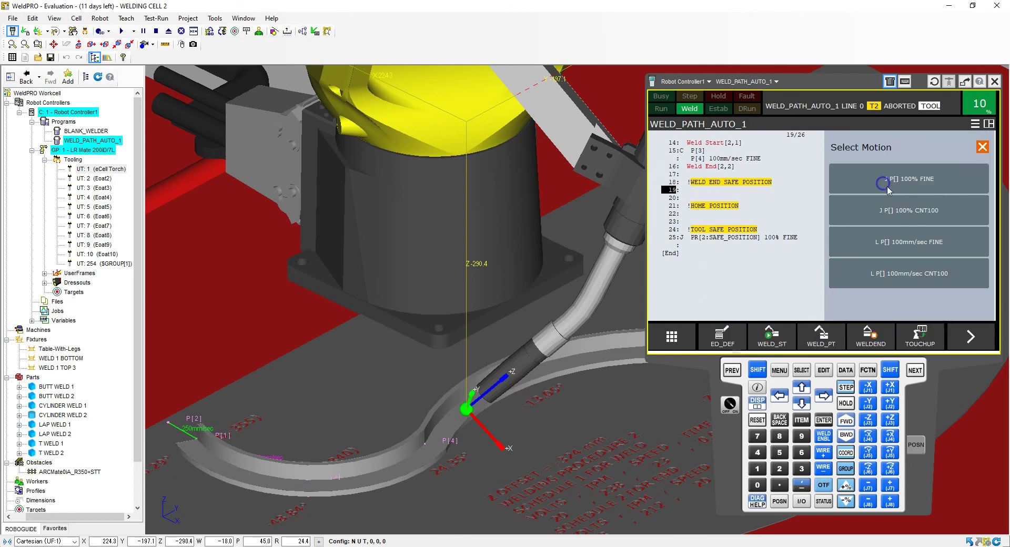
left_click(921, 245)
left_click(718, 190)
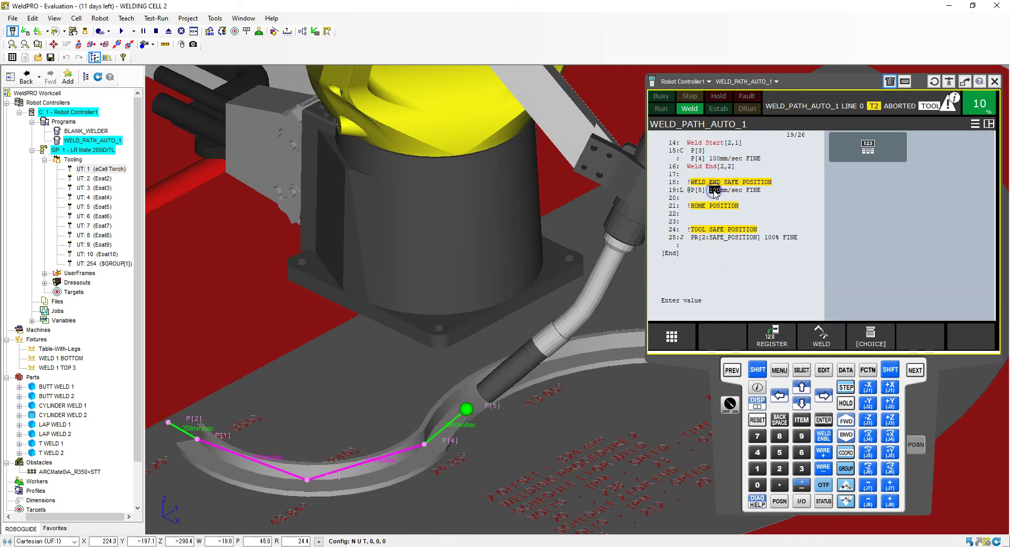
type("250")
key("Return")
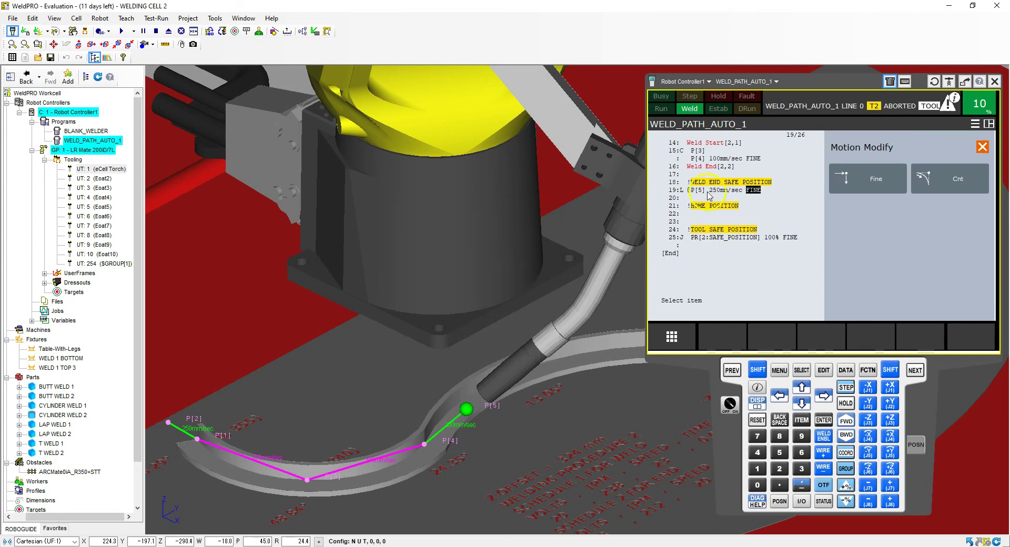
scroll(442, 345, "down", 3)
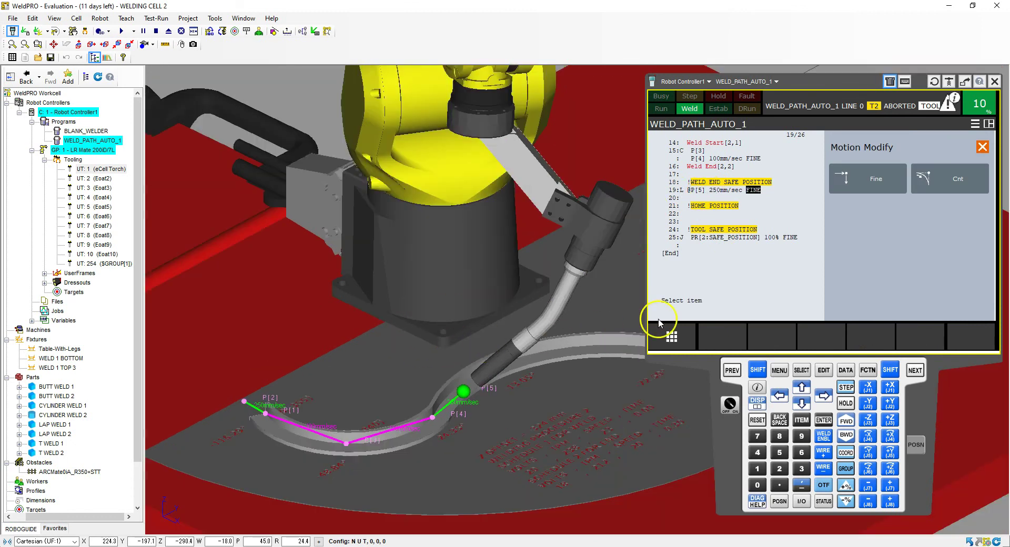
left_click(674, 214)
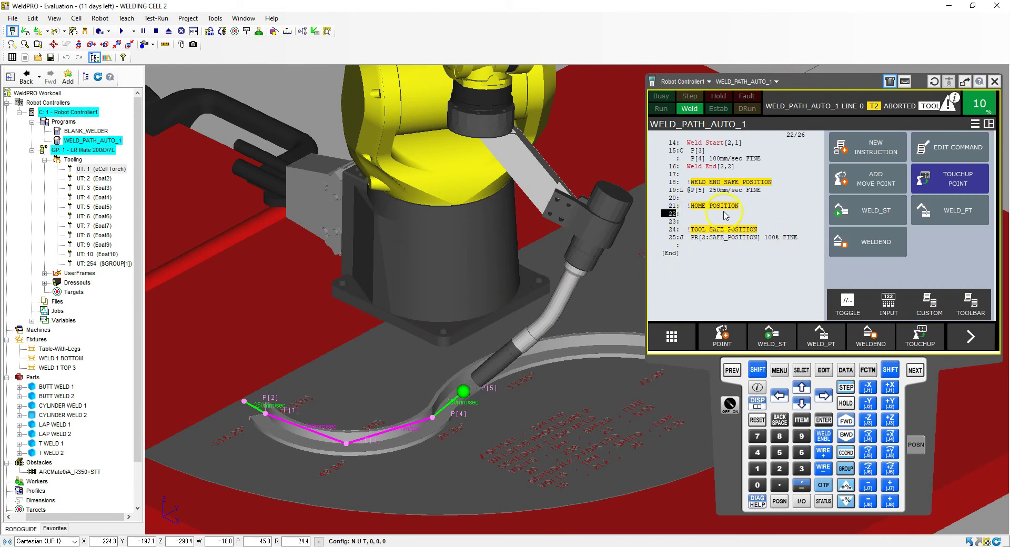
- Make line 22 a 'J PR[1:HOME_POSITION] 100% FINE' move instead of a recorded point
left_click(876, 180)
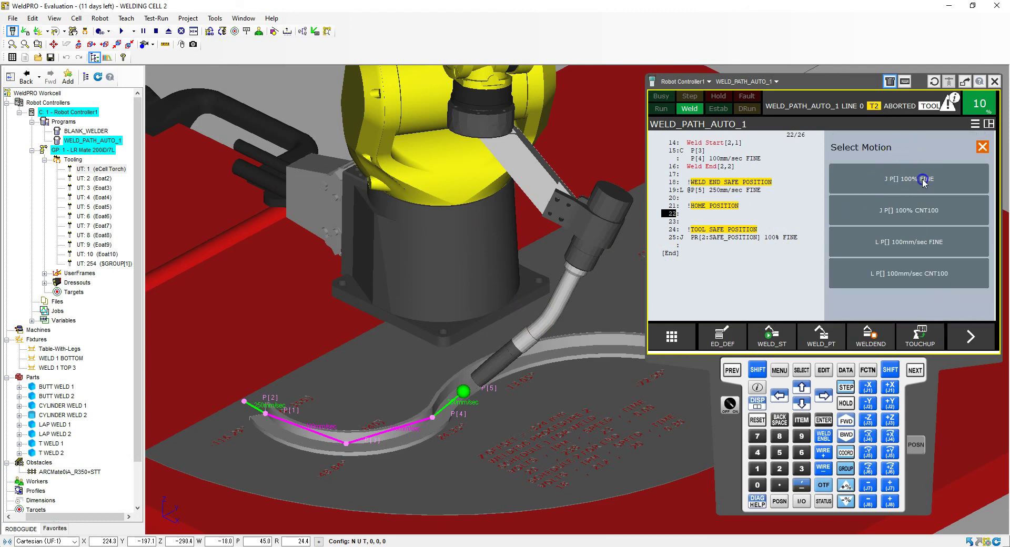
left_click(924, 179)
left_click(701, 215)
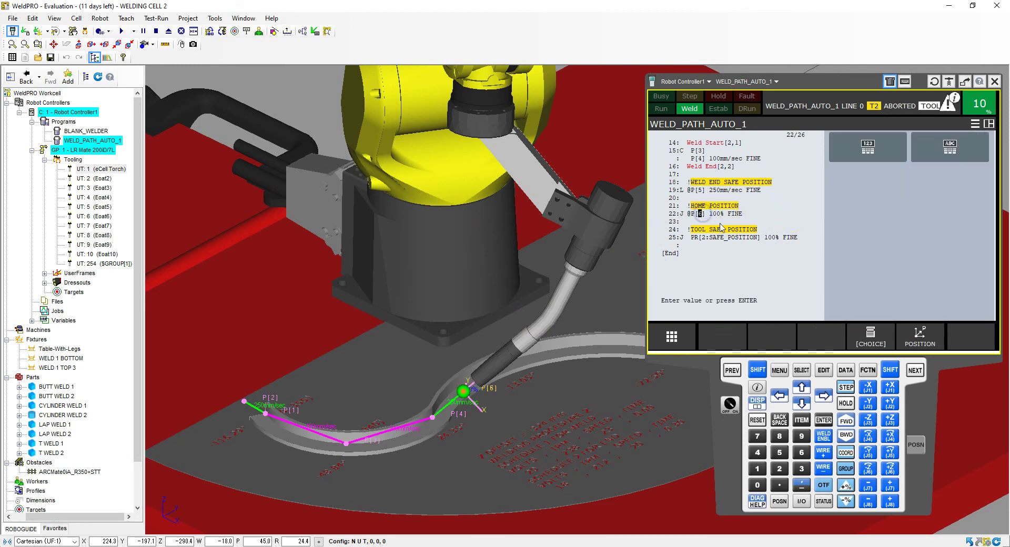
left_click(884, 343)
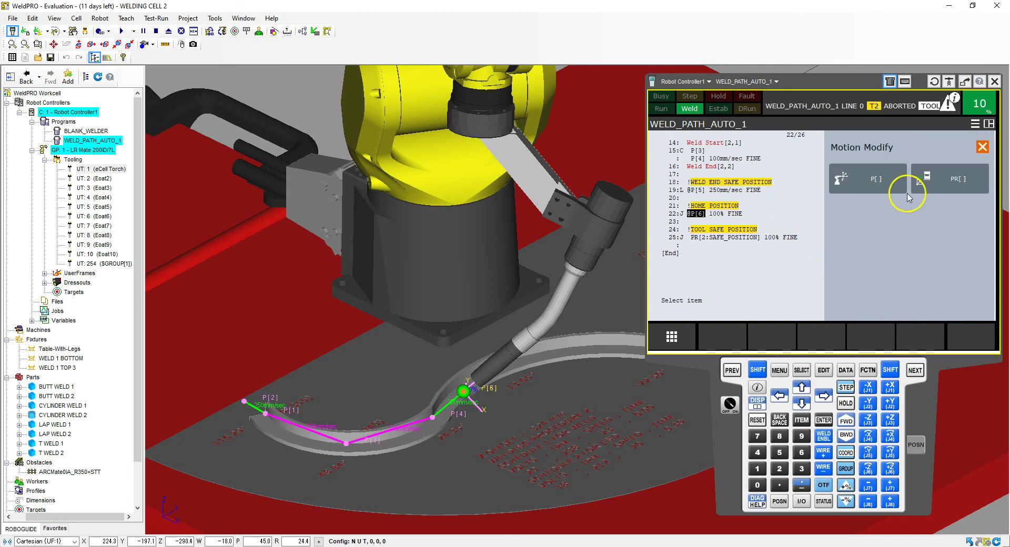
left_click(953, 177)
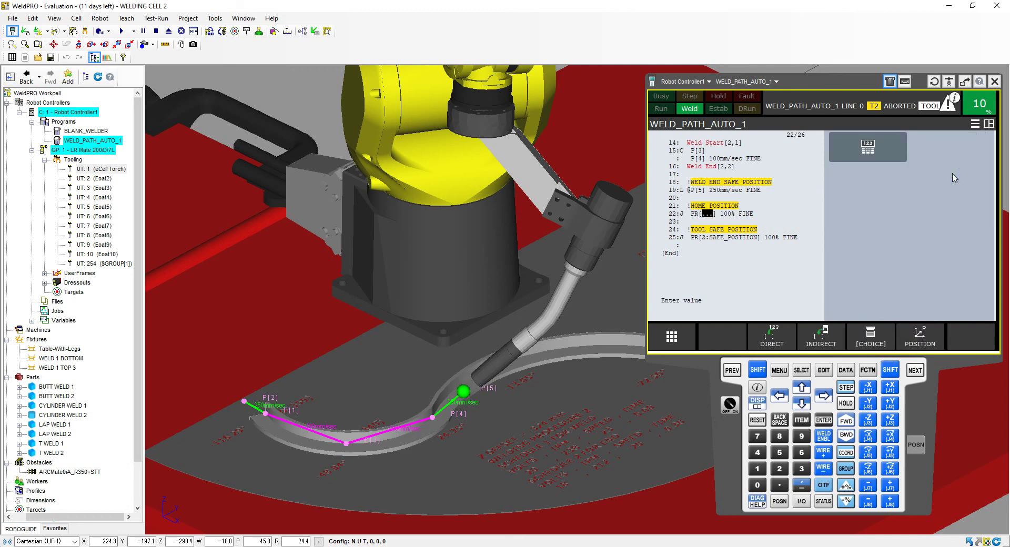
type("1")
key("Return")
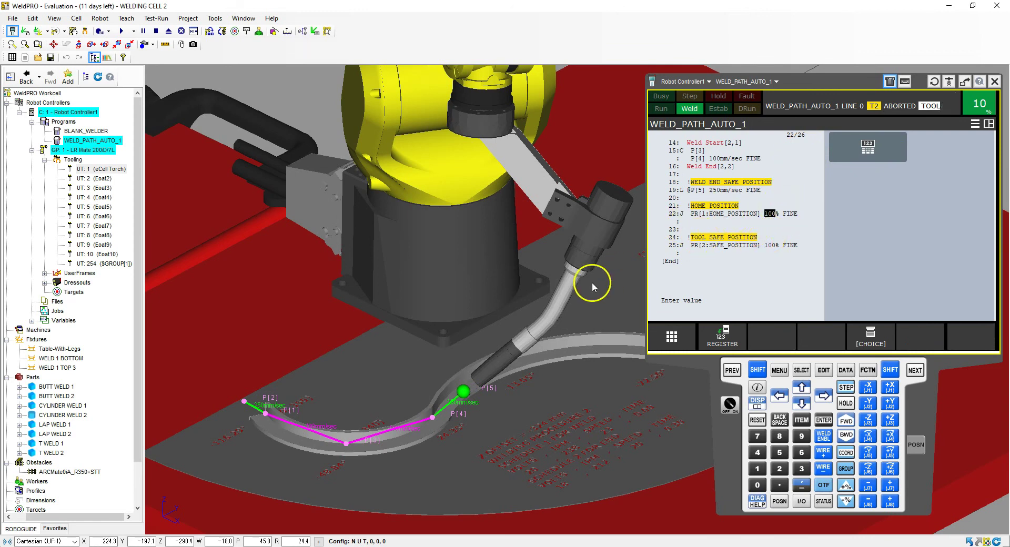
right_click_drag(441, 387, 646, 352)
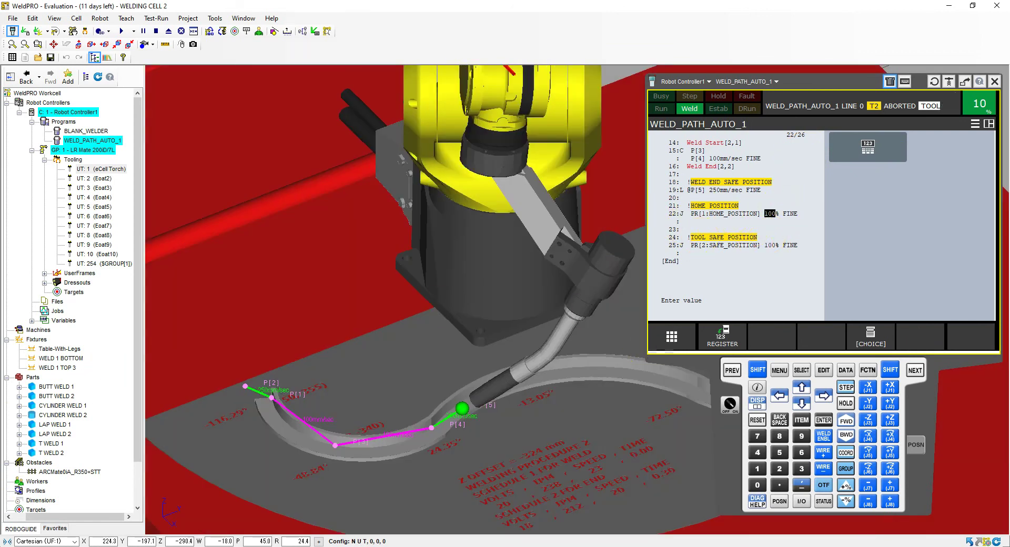
key("shift+Up")
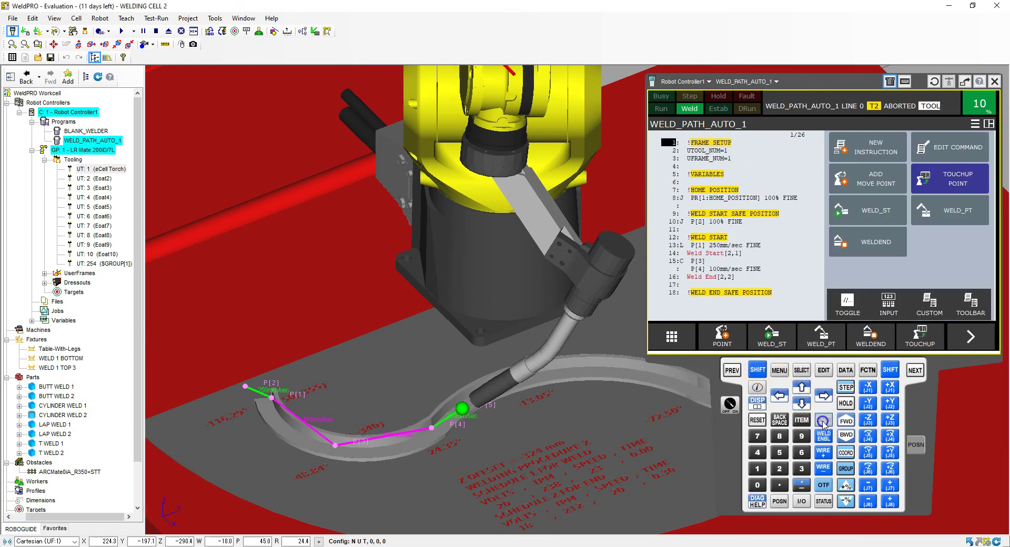
- Switch the controller to AUTO mode and start WELD_PATH_AUTO_1 running in the simulation
left_click(730, 403)
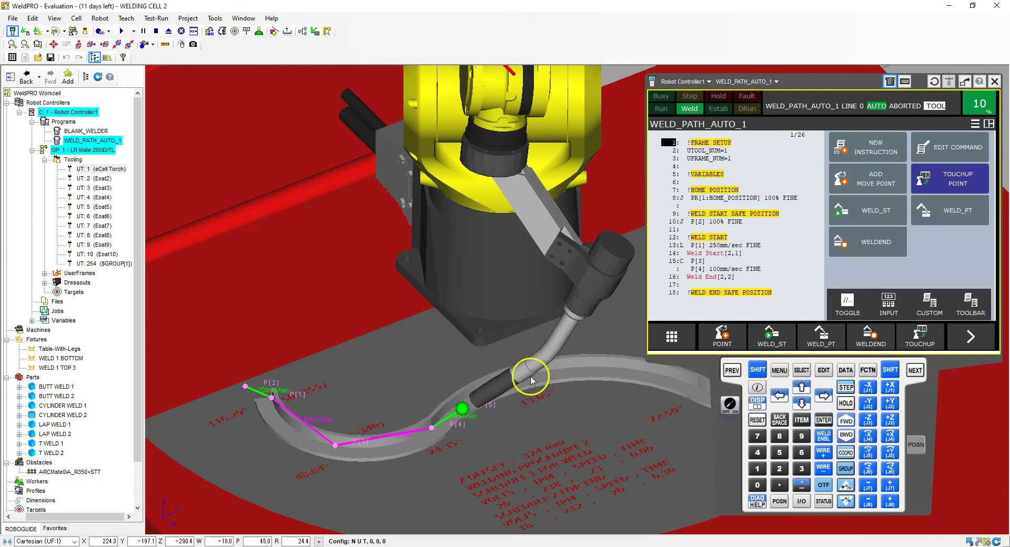
right_click_drag(500, 374, 543, 388)
left_click(120, 31)
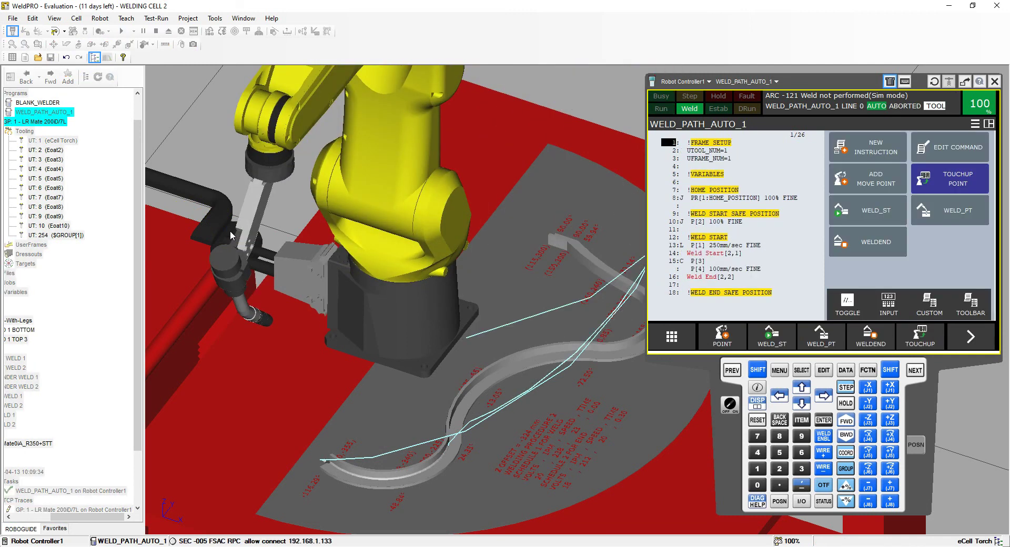
- Rotate and zoom the view to inspect the weld bead along the curved seam
right_click_drag(301, 358, 321, 390)
scroll(327, 525, "up", 10)
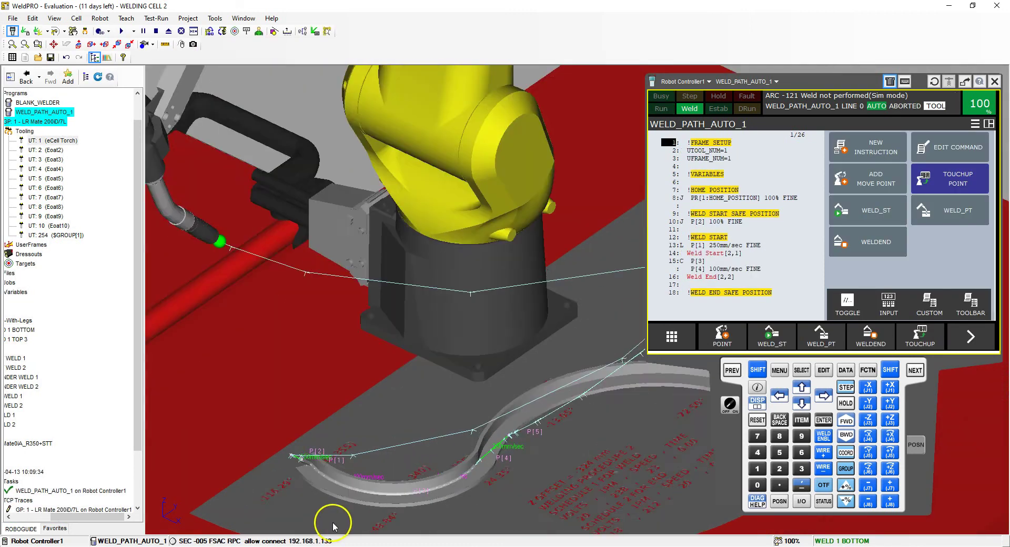
scroll(250, 412, "down", 5)
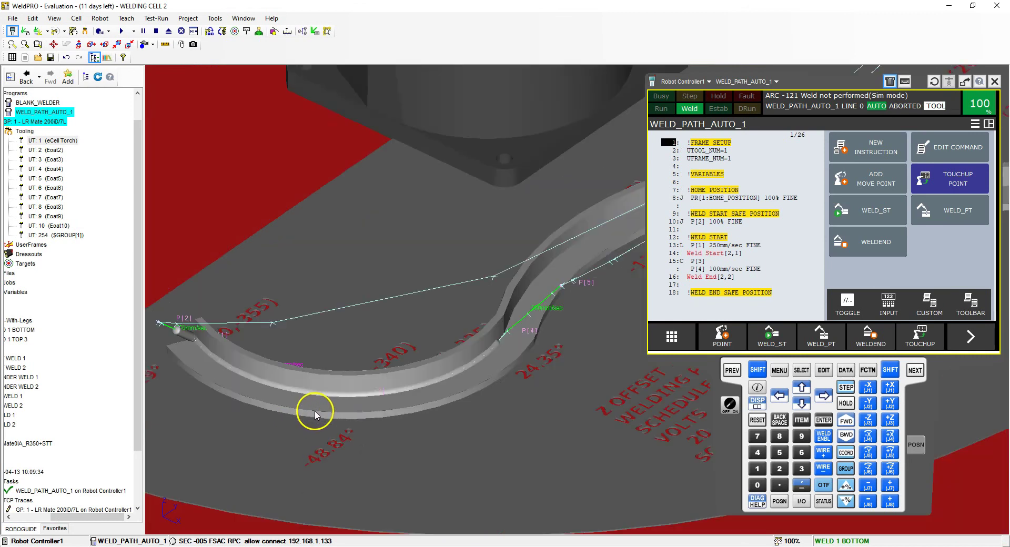
scroll(359, 404, "up", 3)
scroll(360, 405, "down", 4)
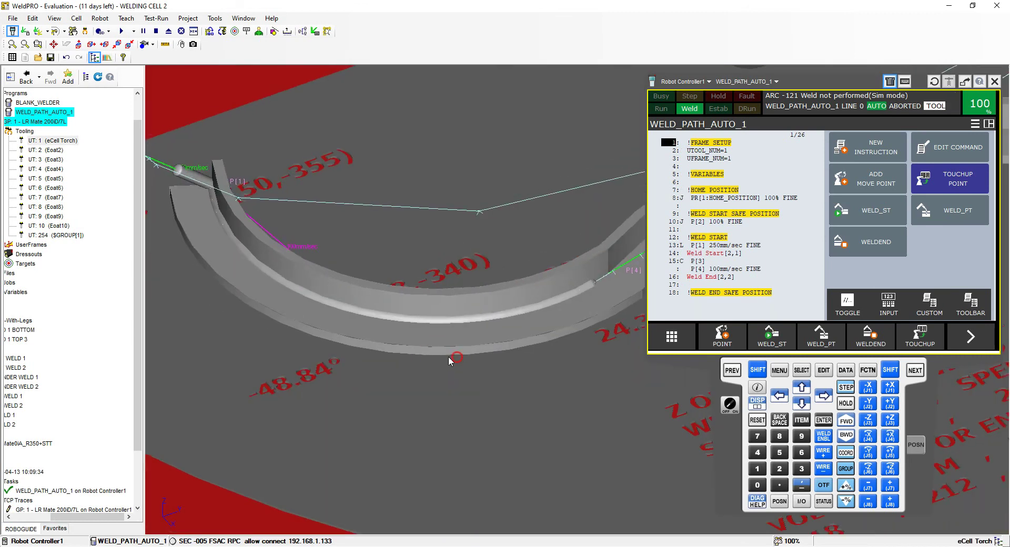
scroll(591, 296, "up", 4)
scroll(591, 296, "up", 2)
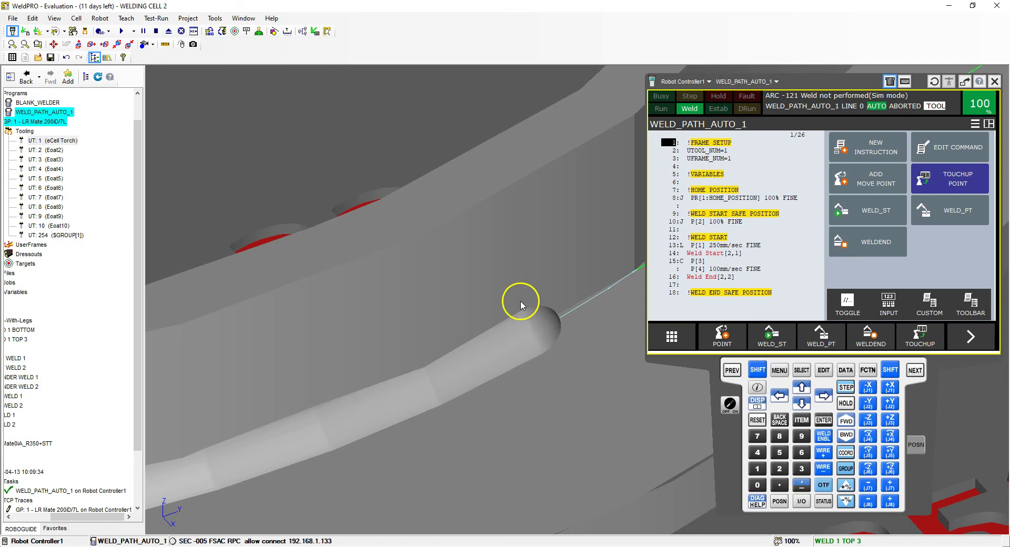
scroll(545, 311, "down", 4)
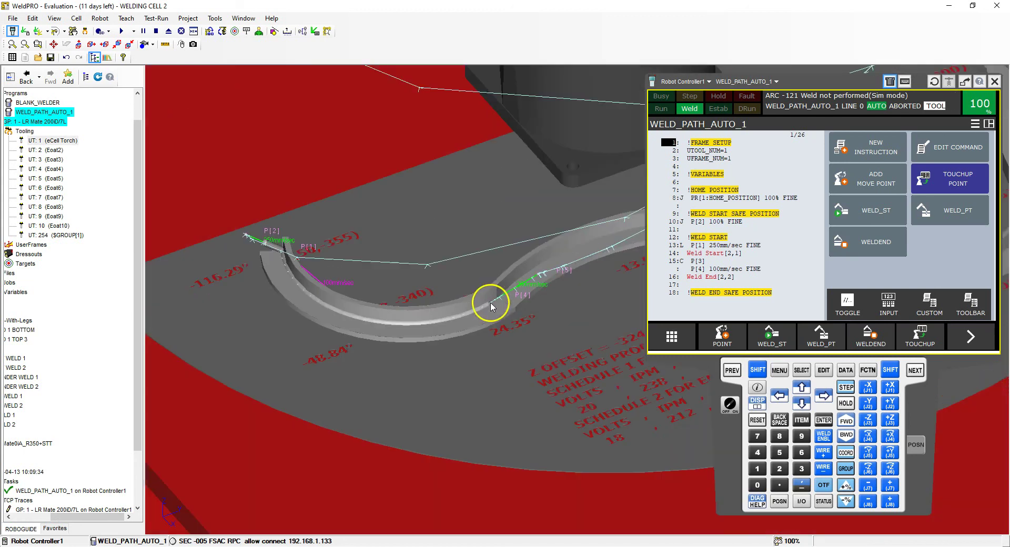
scroll(320, 330, "down", 5)
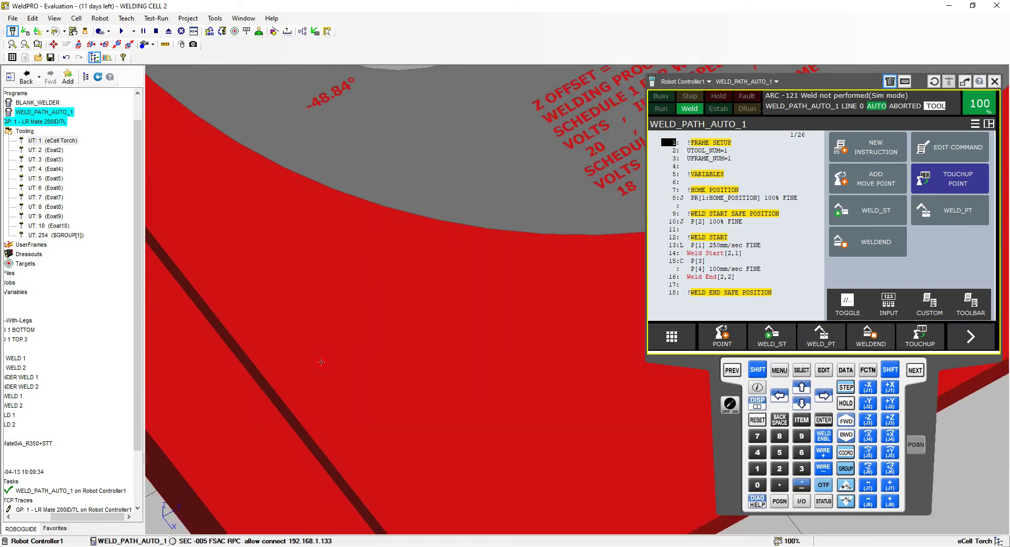
scroll(322, 265, "up", 6)
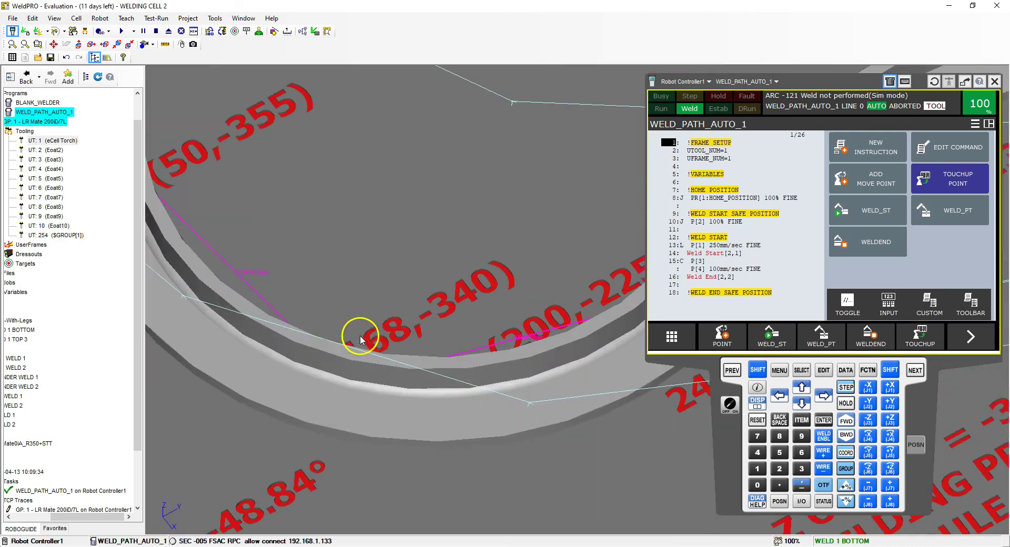